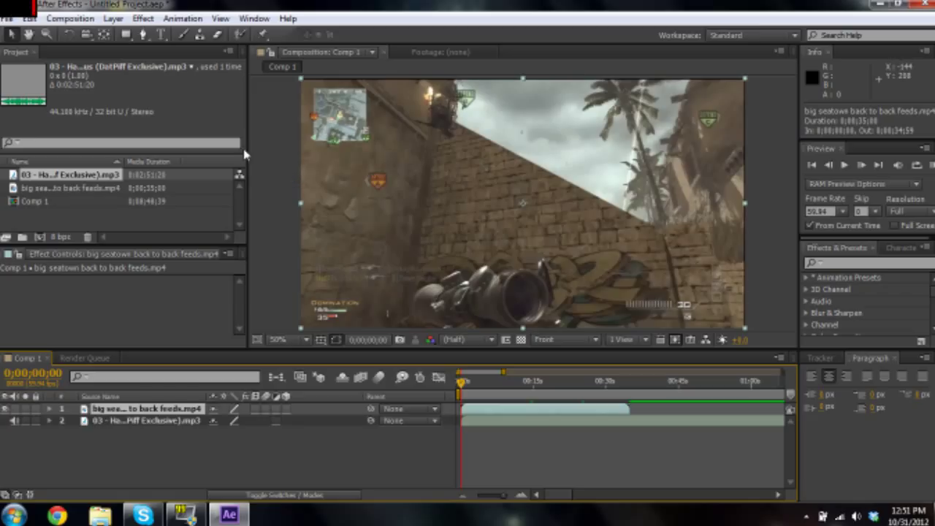
pyautogui.click(89, 193)
pyautogui.click(90, 177)
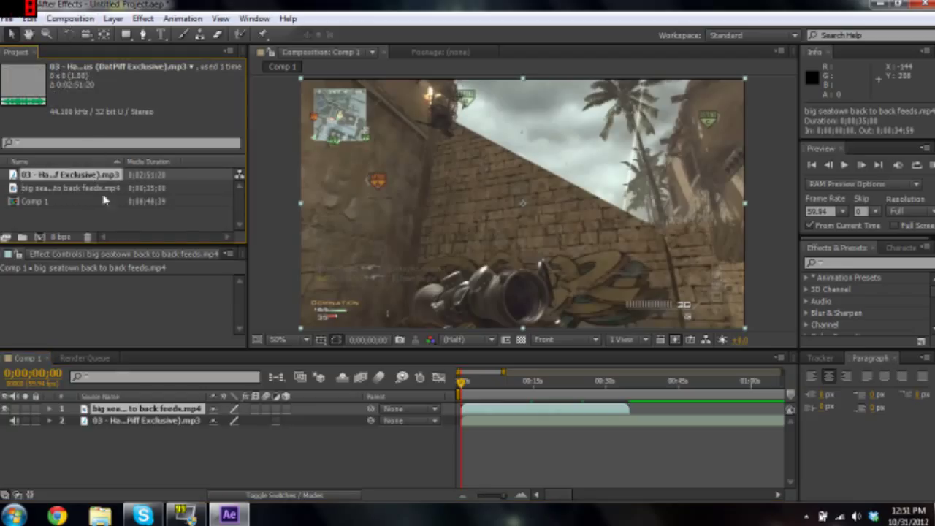
pyautogui.moveTo(95, 192); pyautogui.dragTo(82, 207)
pyautogui.press('Delete')
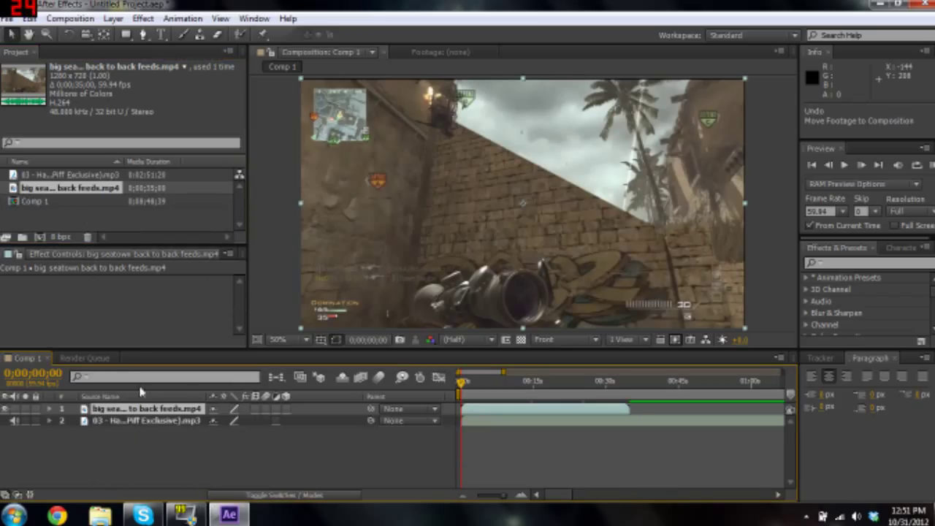
# - Turn on the audio of the gameplay clip layer and mute the music layer
pyautogui.click(150, 425)
pyautogui.click(150, 410)
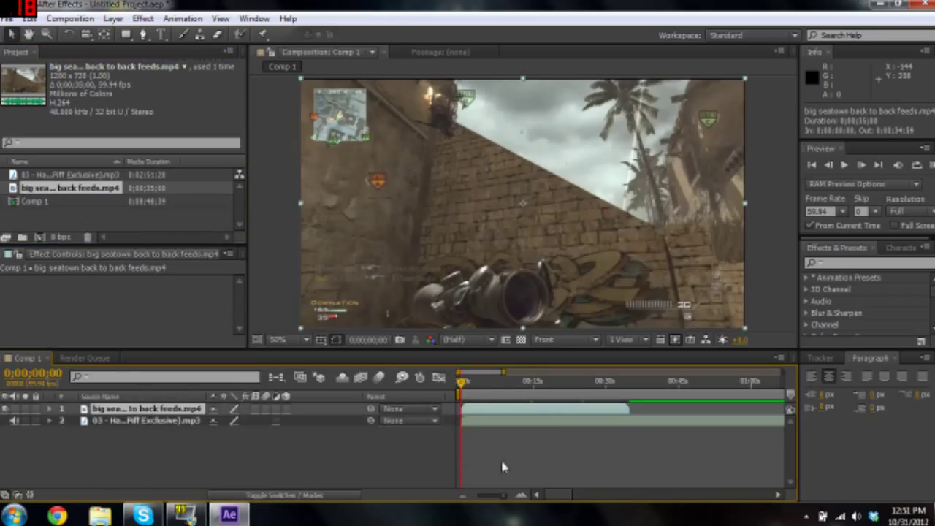
pyautogui.click(522, 495)
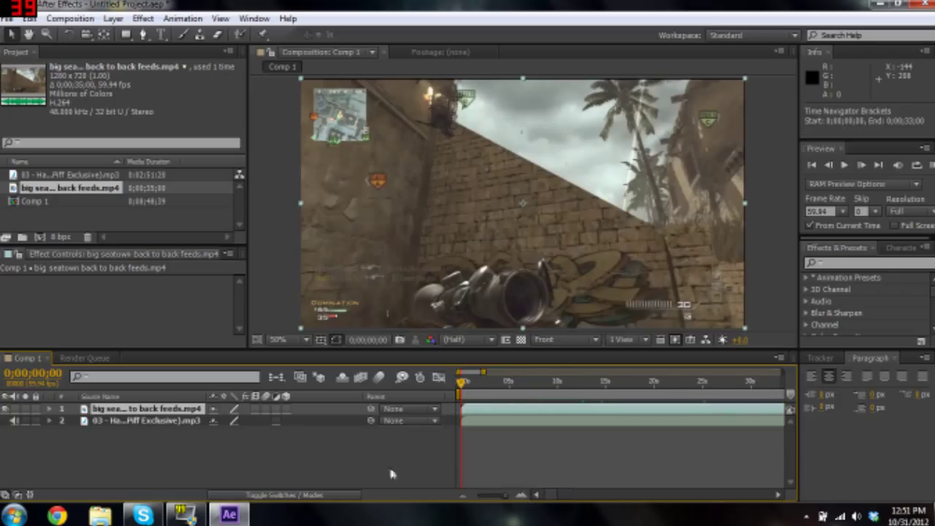
pyautogui.click(12, 409)
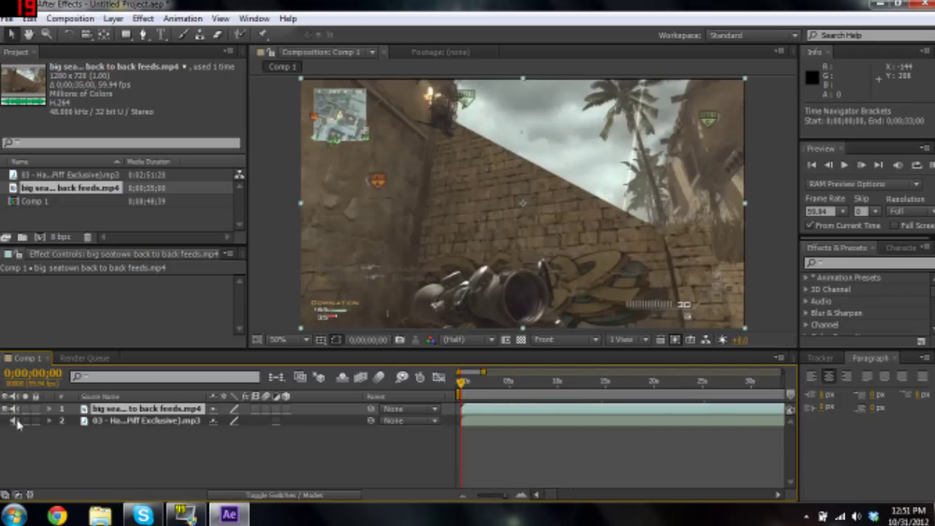
pyautogui.click(507, 423)
pyautogui.click(506, 411)
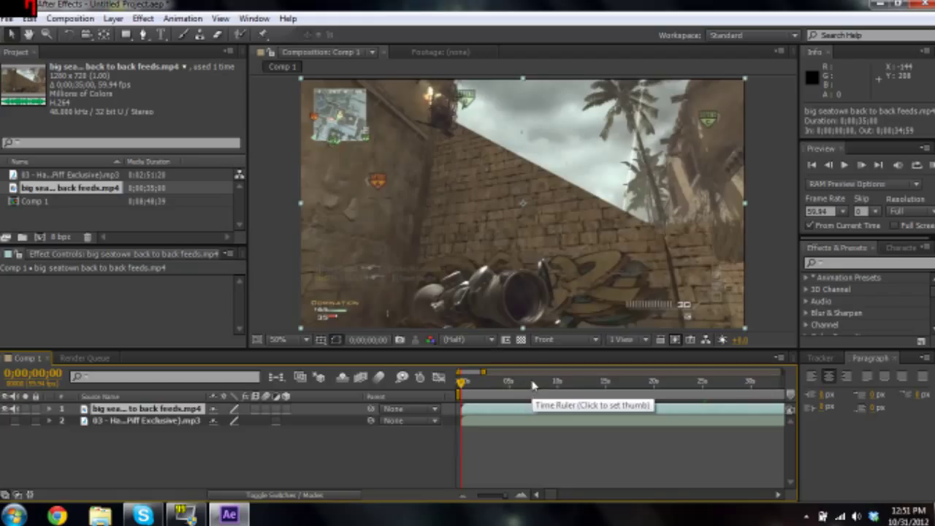
# - Reveal the gameplay clip's audio waveform and scan through it, returning the playhead to 0;00;01;22
pyautogui.press('l')
pyautogui.press('l')
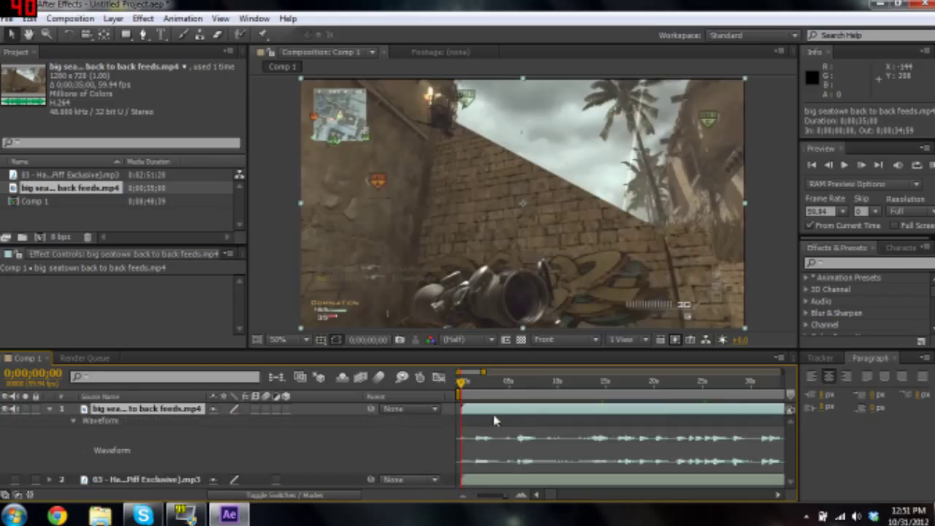
pyautogui.moveTo(470, 402); pyautogui.dragTo(776, 409)
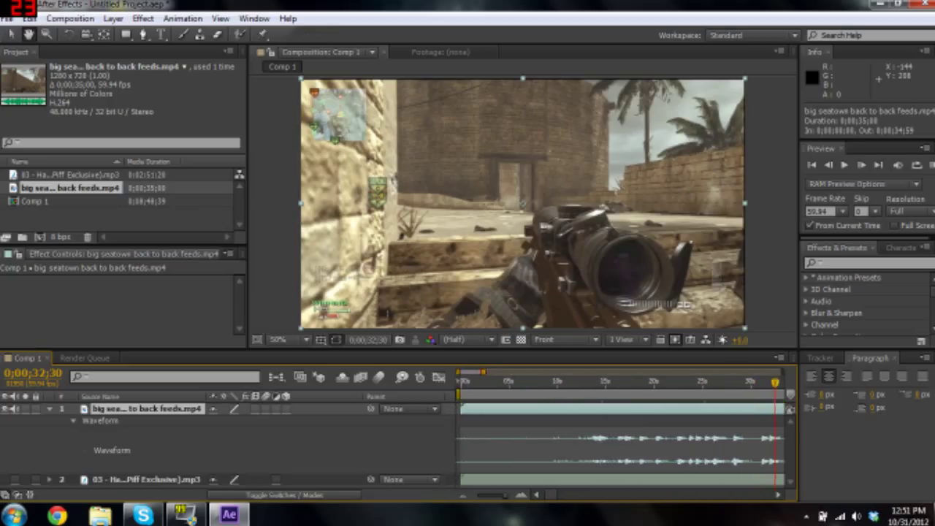
pyautogui.click(475, 385)
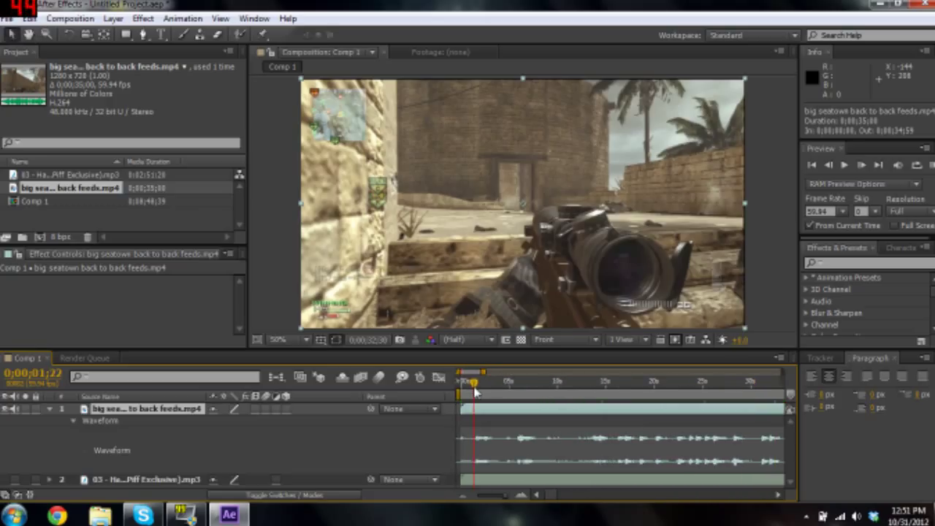
# - Place the playhead on the first kill shot in the gameplay clip at 0;00;04;48
pyautogui.moveTo(511, 496); pyautogui.dragTo(518, 501)
pyautogui.moveTo(474, 395); pyautogui.dragTo(607, 401)
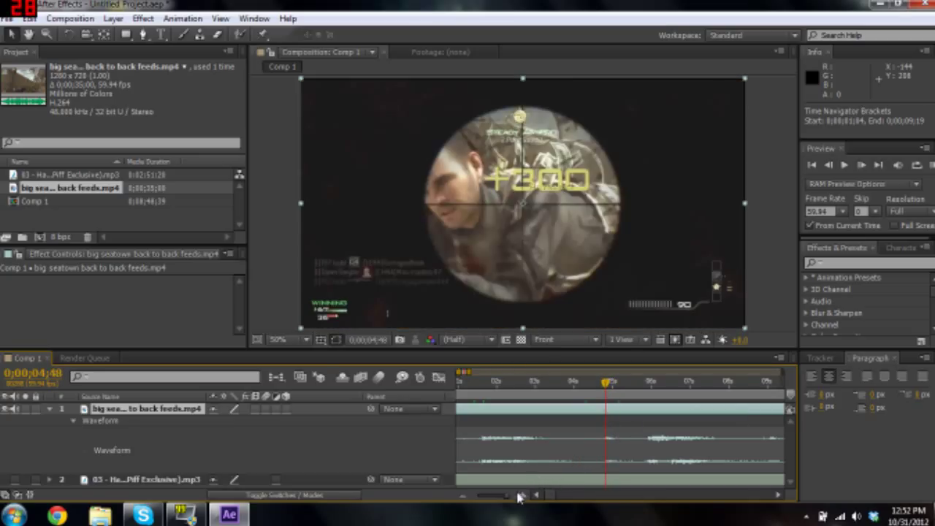
pyautogui.click(520, 496)
pyautogui.click(519, 496)
pyautogui.click(519, 497)
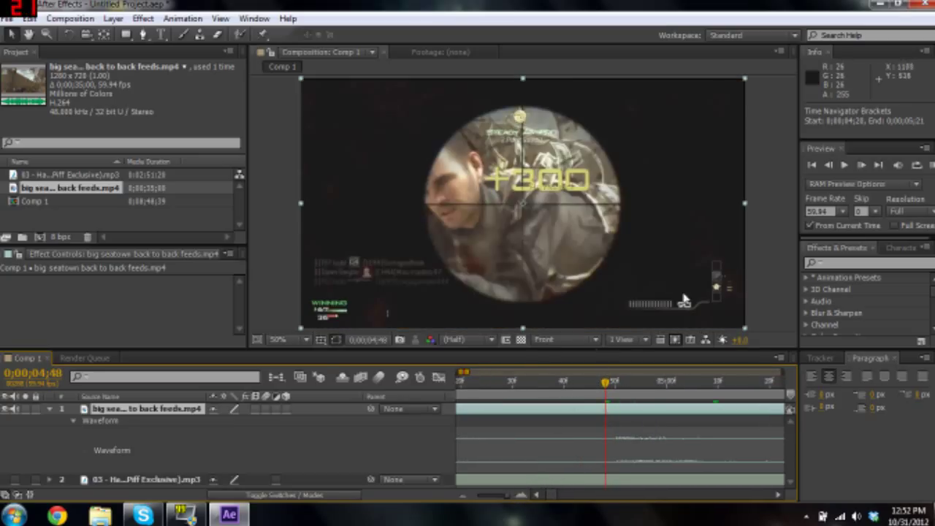
# - Refine the playhead frame by frame to the shot's score pop-up at 0;00;04;38
pyautogui.click(829, 166)
pyautogui.click(828, 165)
pyautogui.click(828, 166)
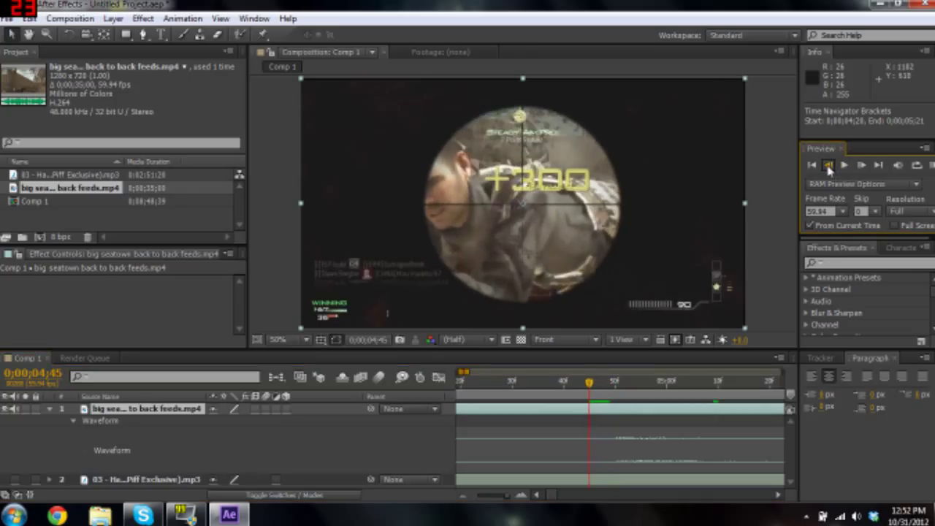
pyautogui.click(828, 166)
pyautogui.click(829, 166)
pyautogui.click(829, 165)
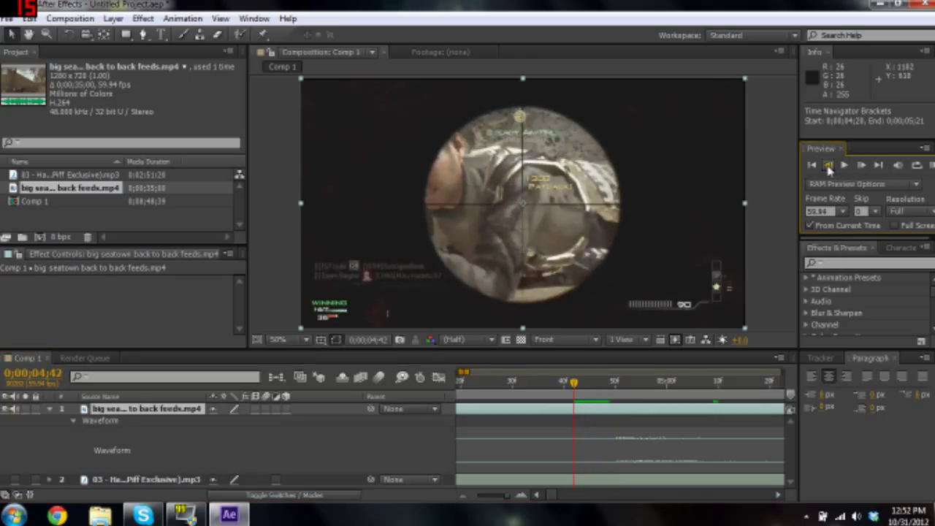
pyautogui.click(544, 387)
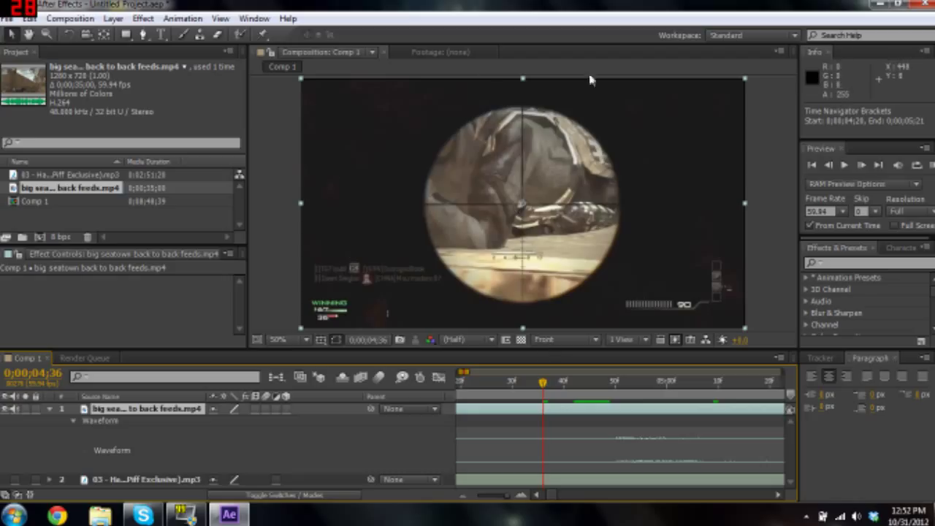
pyautogui.click(862, 167)
pyautogui.click(862, 168)
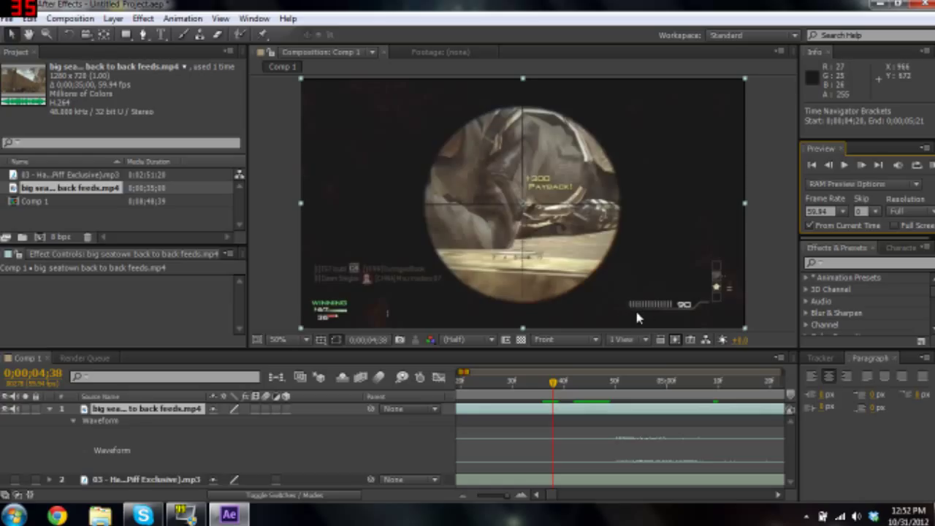
# - Enable time remapping on the gameplay clip and add a Time Remap keyframe at 0;00;04;38
pyautogui.rightClick(185, 416)
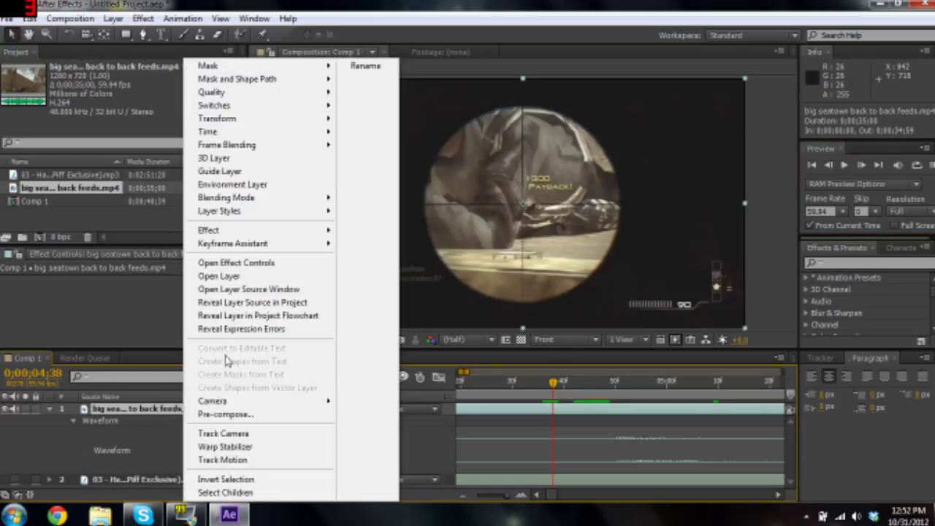
pyautogui.moveTo(257, 132)
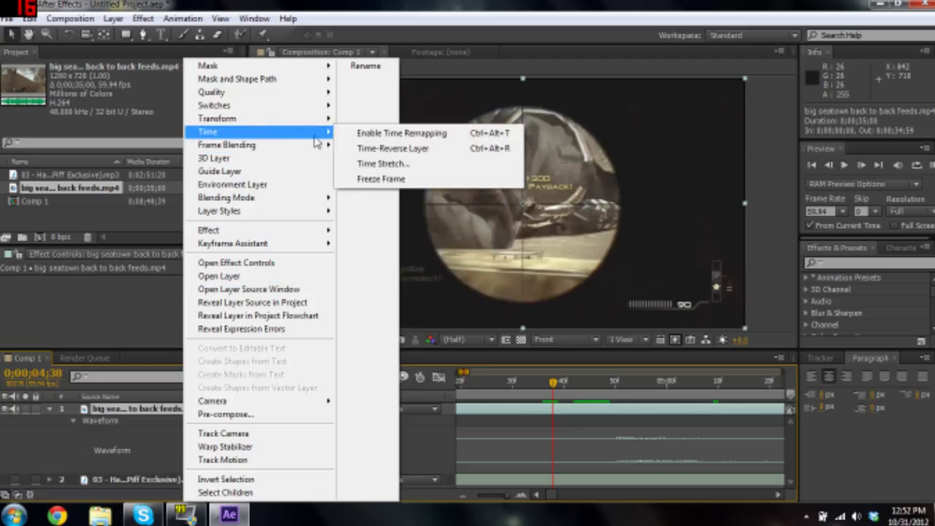
pyautogui.click(363, 135)
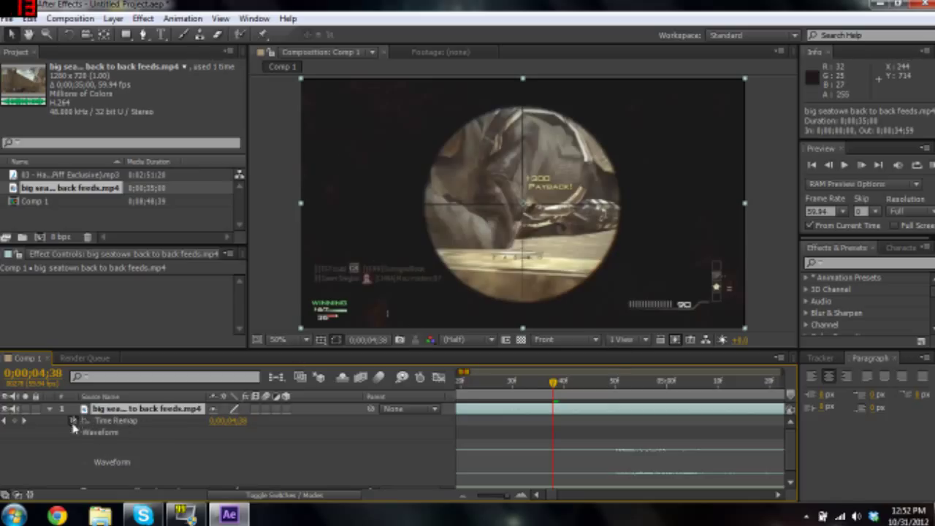
pyautogui.click(14, 422)
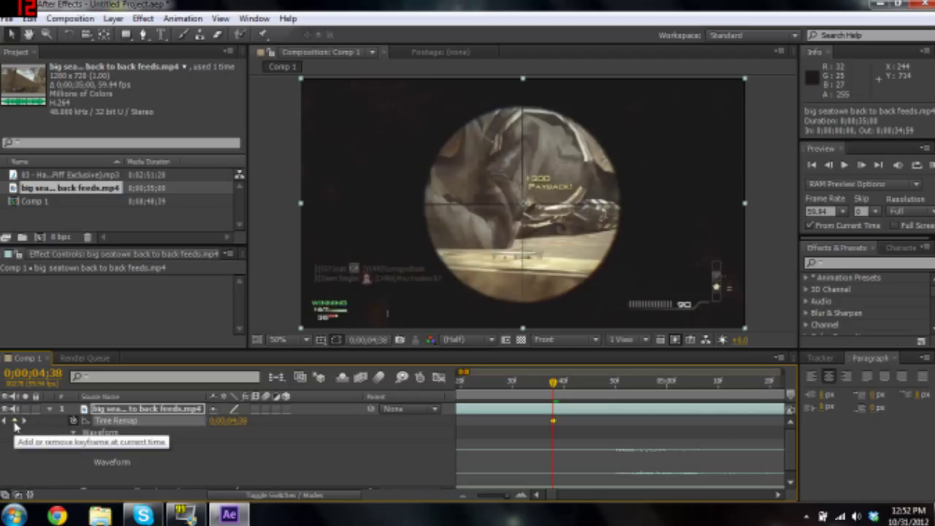
# - Try delaying the Time Remap keyframe to 0;00;06;48, and undo the move and the keyframe
pyautogui.moveTo(459, 495); pyautogui.dragTo(479, 484)
pyautogui.click(461, 496)
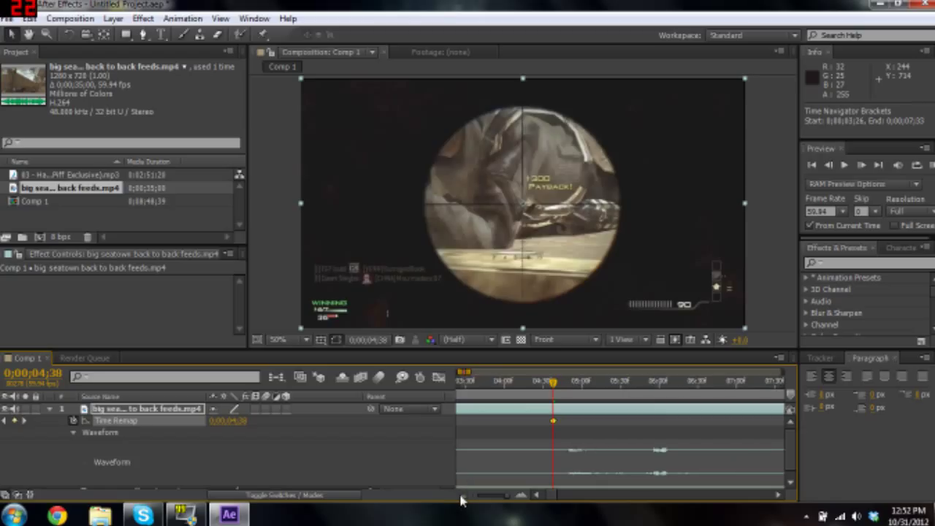
pyautogui.click(462, 496)
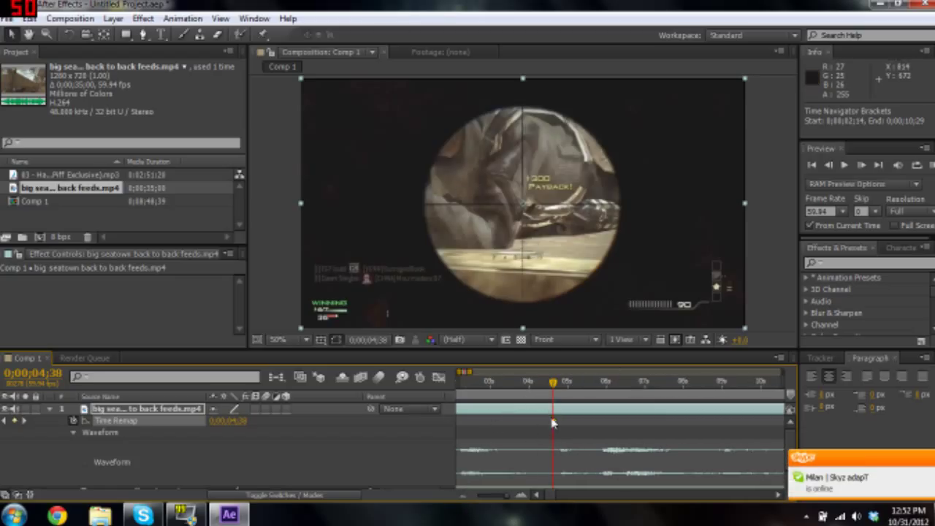
pyautogui.moveTo(553, 423); pyautogui.dragTo(650, 431)
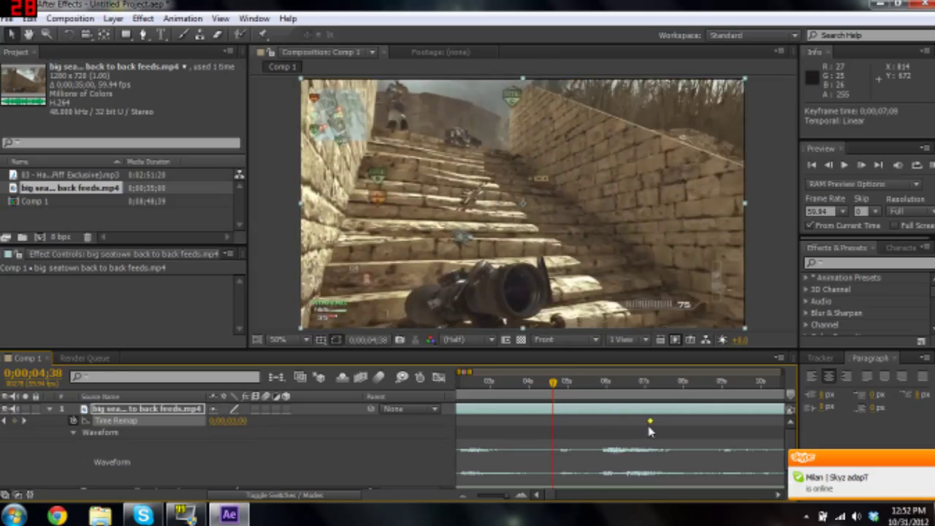
pyautogui.click(638, 387)
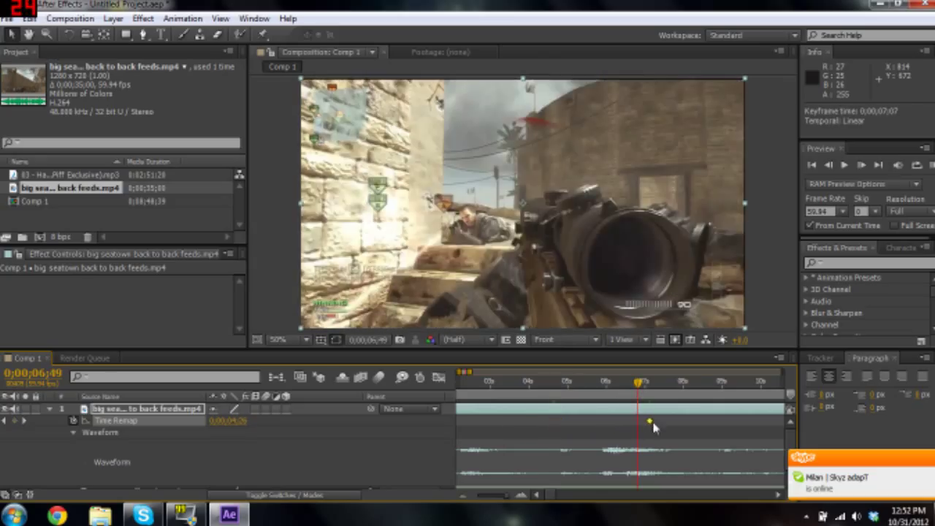
pyautogui.moveTo(649, 422); pyautogui.dragTo(640, 429)
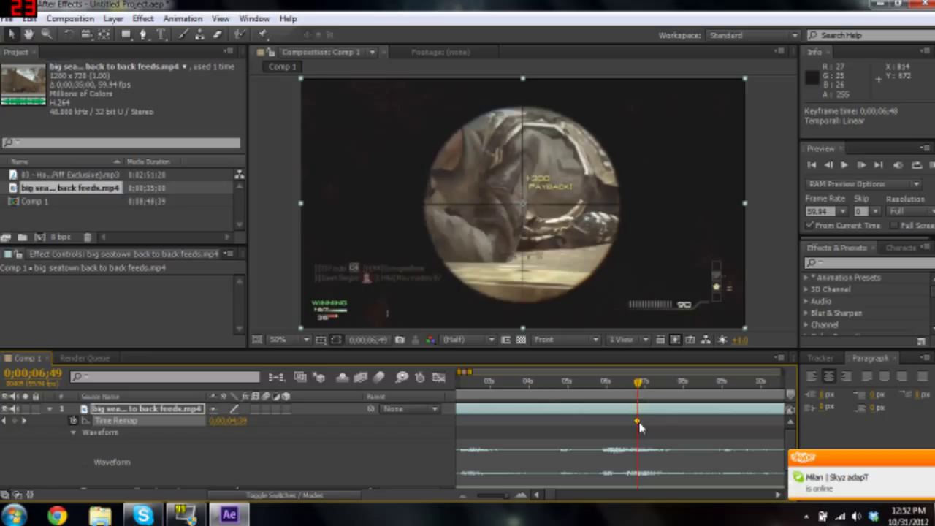
pyautogui.hotkey('ctrl', 'z')
pyautogui.hotkey('ctrl', 'z')
pyautogui.hotkey('ctrl', 'z')
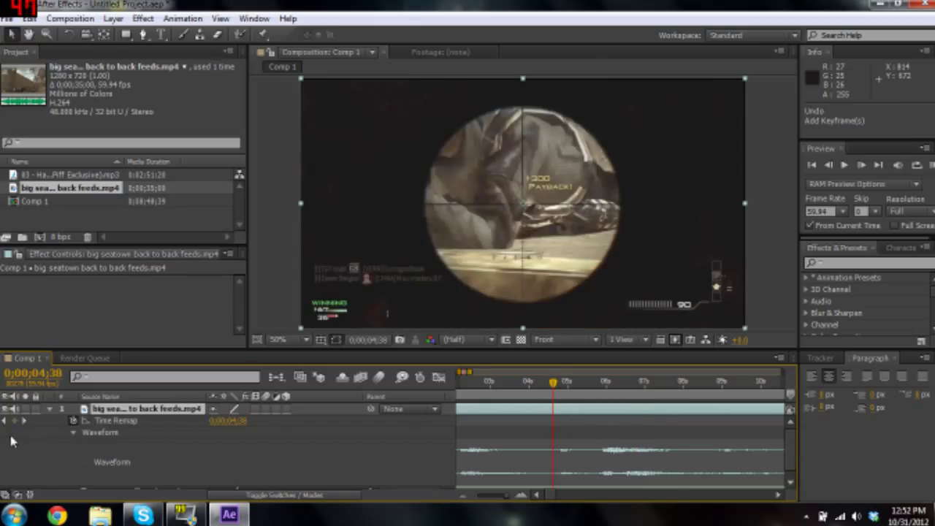
# - Add the Time Remap keyframe on the gameplay clip again at 0;00;04;38
pyautogui.click(15, 422)
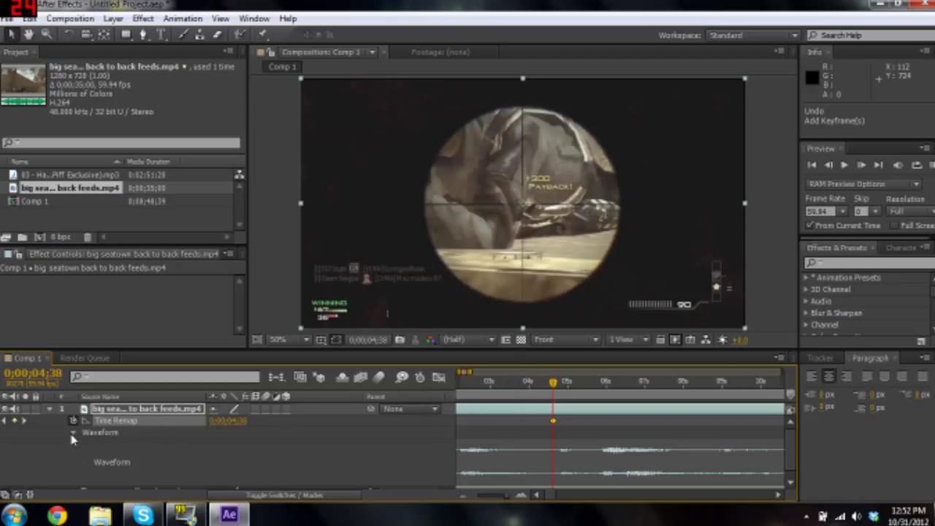
# - Turn the music layer's audio back on and reveal its waveform in the timeline
pyautogui.scroll(-1, 528, 466)
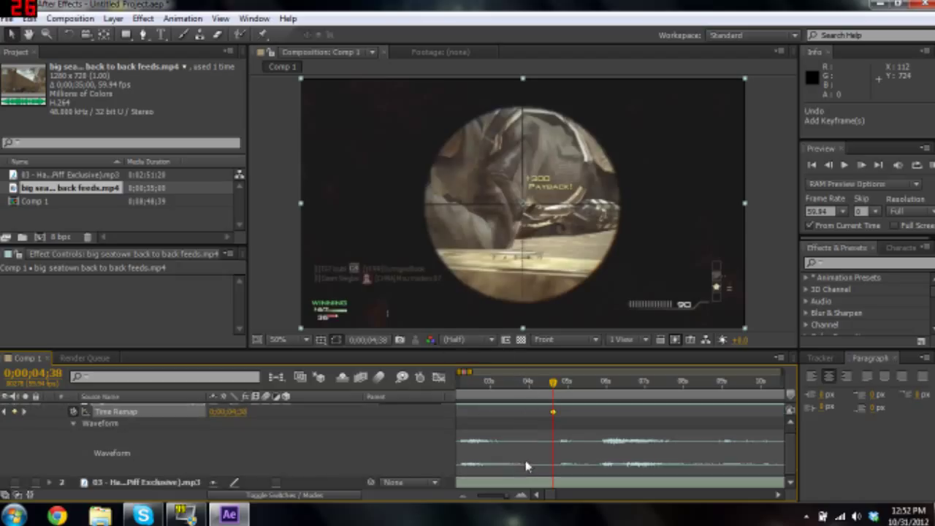
pyautogui.click(477, 485)
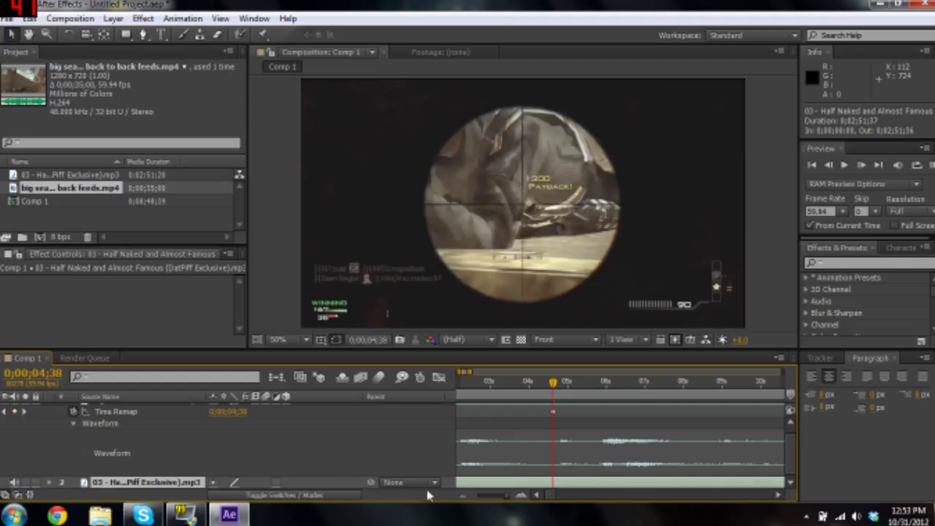
pyautogui.press('k')
pyautogui.press('l')
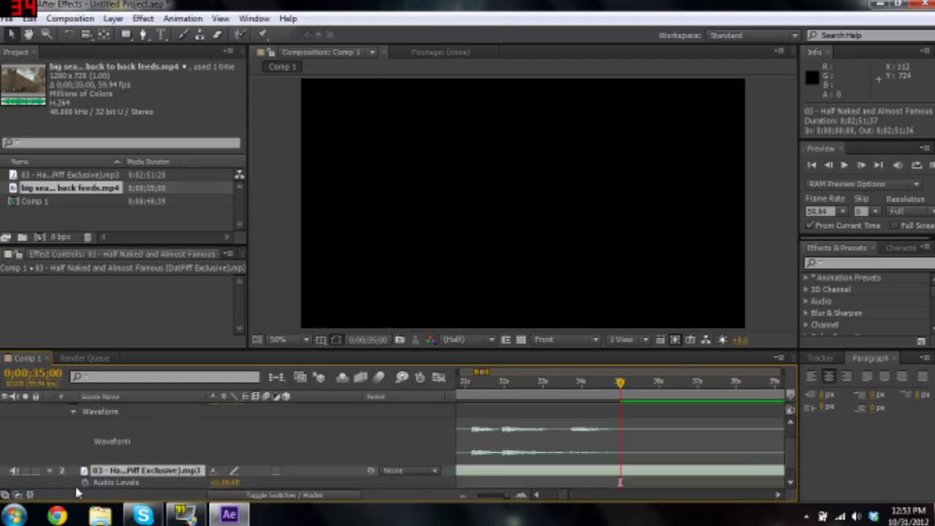
pyautogui.press('l')
pyautogui.press('l')
pyautogui.press('l')
pyautogui.scroll(-4, 328, 432)
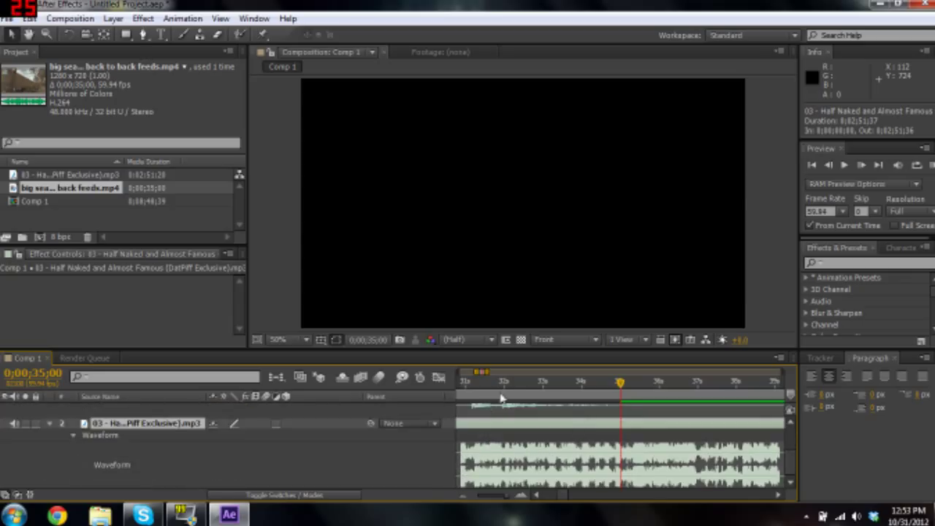
# - Examine the gameplay shot between 0;00;32;38 and 0;00;33;05 and compare the clip's waveform with the music
pyautogui.moveTo(516, 398); pyautogui.dragTo(531, 400)
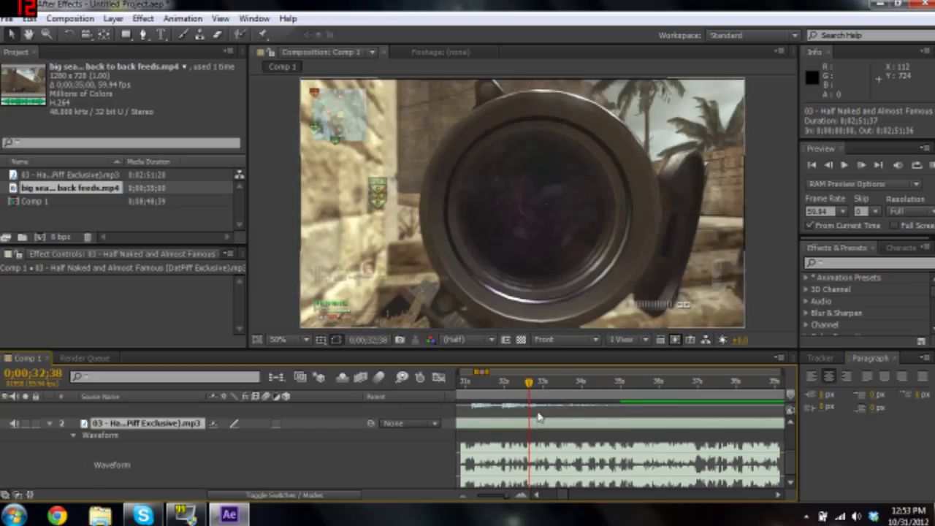
pyautogui.click(540, 398)
pyautogui.click(545, 400)
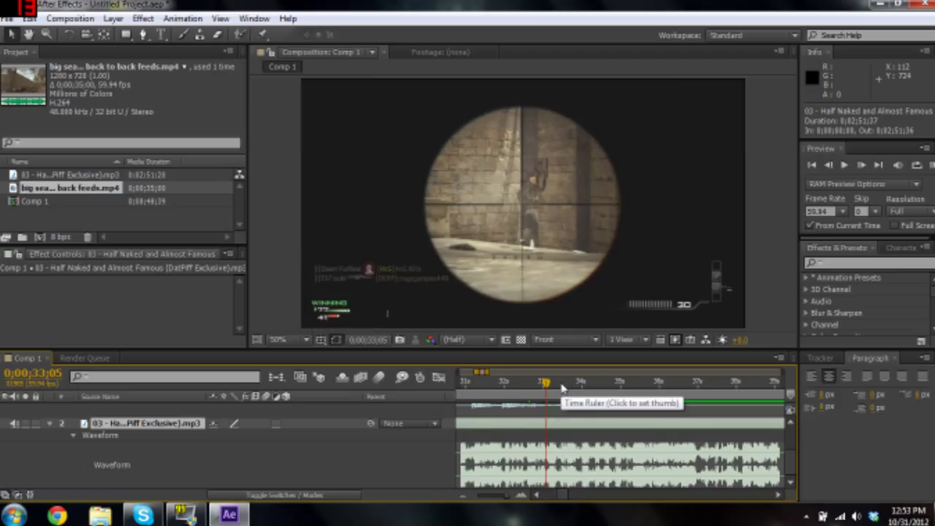
pyautogui.scroll(2, 555, 431)
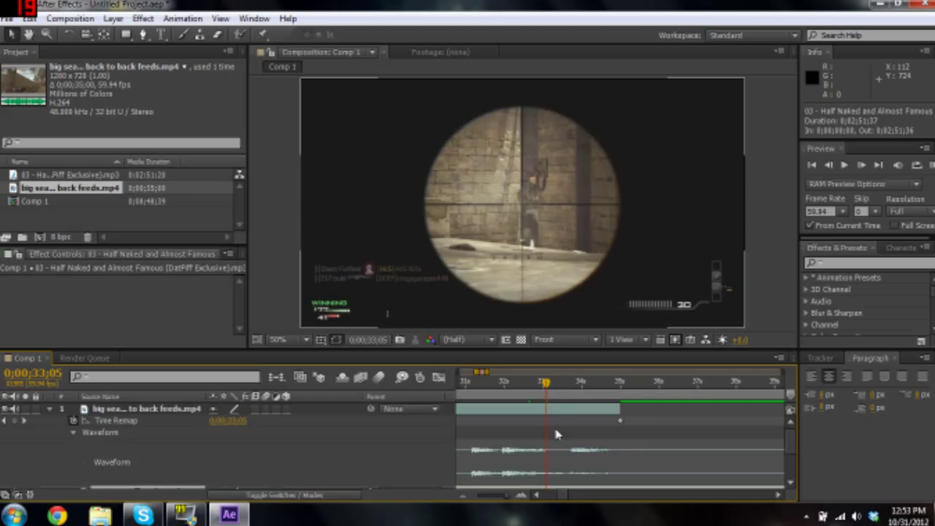
pyautogui.press('space')
pyautogui.moveTo(511, 438); pyautogui.dragTo(723, 438)
pyautogui.moveTo(474, 439); pyautogui.dragTo(774, 438)
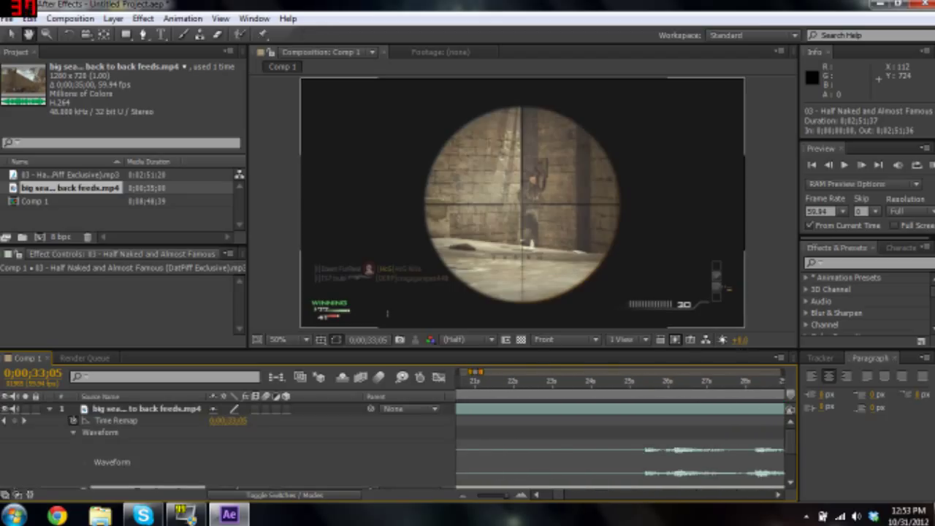
pyautogui.hscroll(-10, 621, 431)
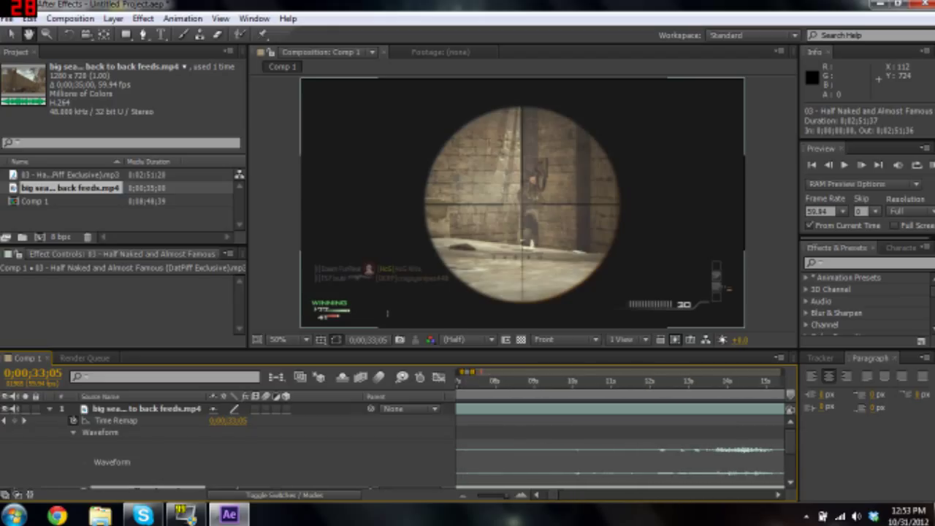
# - Set the current time to the beat in the music waveform at 0;00;06;38
pyautogui.moveTo(472, 372); pyautogui.dragTo(497, 383)
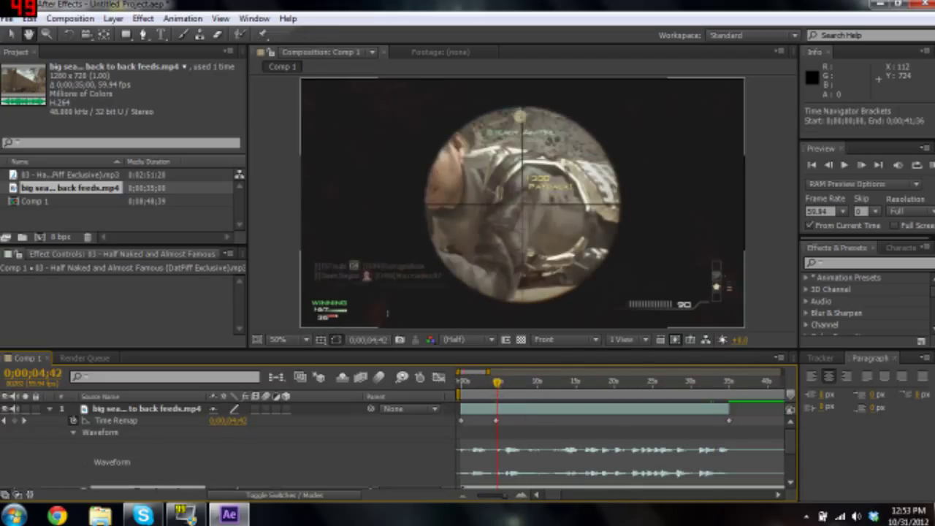
pyautogui.click(520, 496)
pyautogui.click(520, 496)
pyautogui.click(520, 496)
pyautogui.press('space')
pyautogui.moveTo(511, 468); pyautogui.dragTo(462, 401)
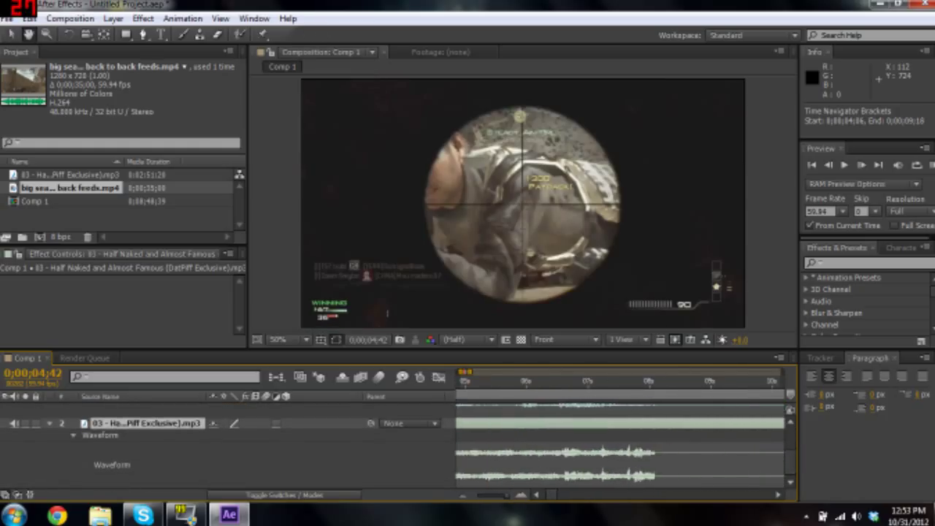
pyautogui.moveTo(550, 384)
pyautogui.mouseDown()
pyautogui.moveTo(573, 391)
pyautogui.moveTo(565, 391)
pyautogui.mouseUp()
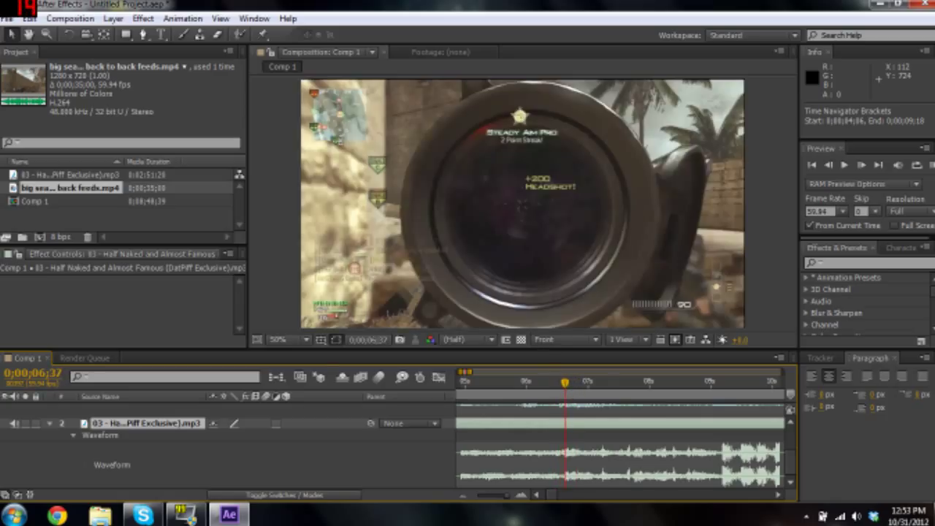
pyautogui.click(522, 496)
pyautogui.click(522, 495)
pyautogui.click(523, 496)
pyautogui.click(542, 387)
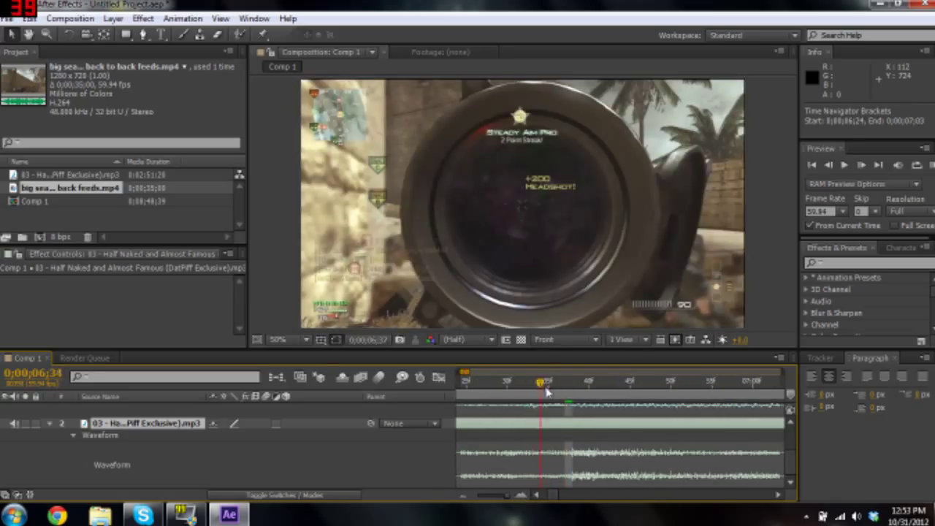
pyautogui.moveTo(546, 393); pyautogui.dragTo(573, 401)
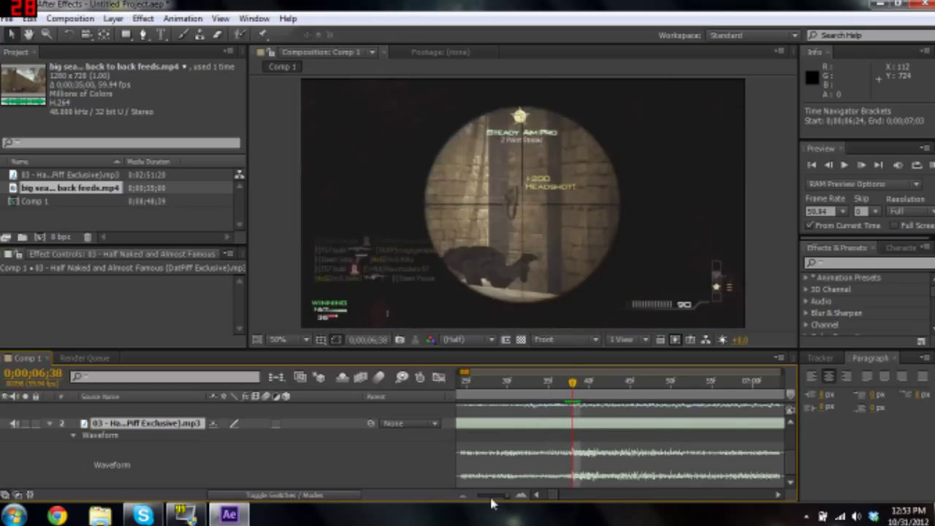
# - Move the gameplay clip's first shot Time Remap keyframe to the music beat at 0;00;06;38
pyautogui.moveTo(492, 502); pyautogui.dragTo(461, 501)
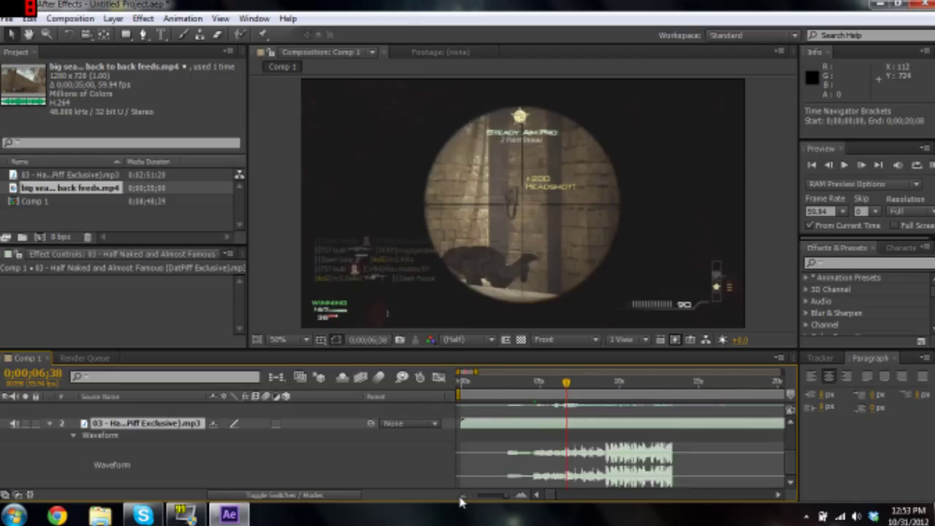
pyautogui.click(460, 499)
pyautogui.scroll(3, 490, 447)
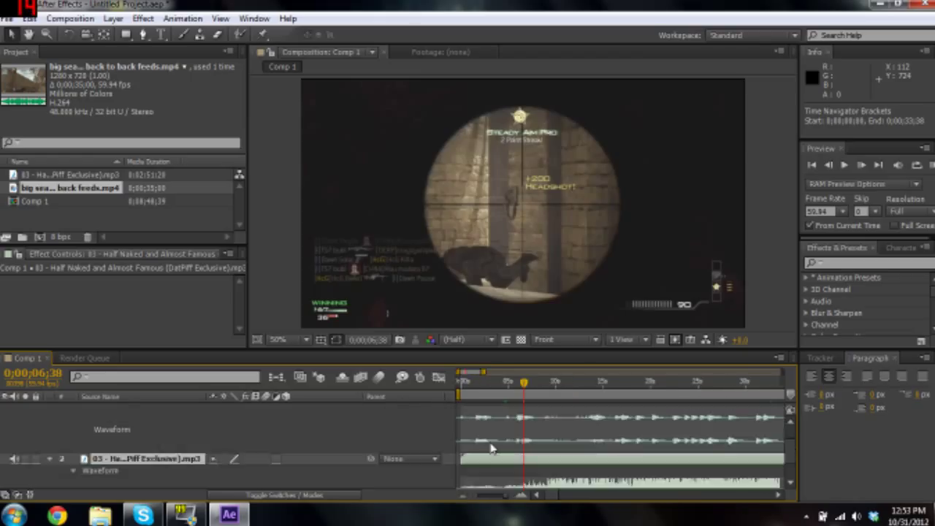
pyautogui.click(520, 498)
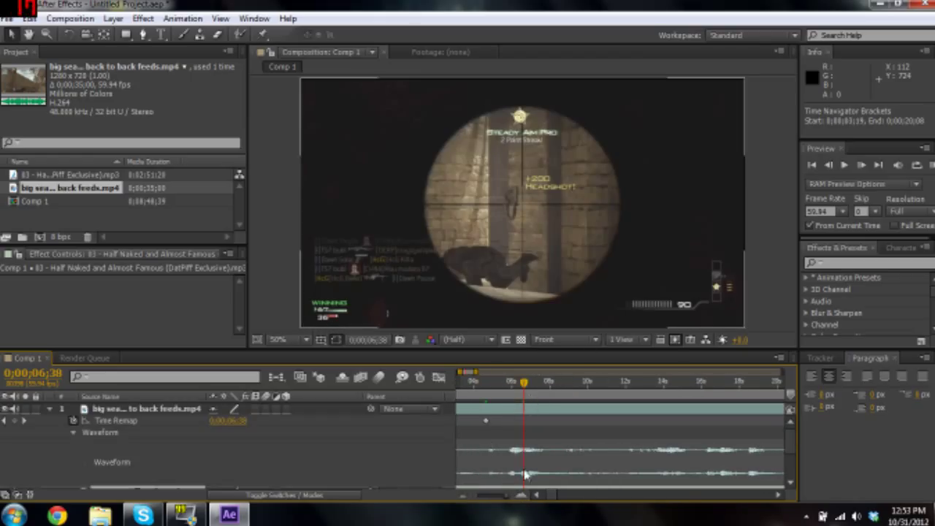
pyautogui.scroll(-3, 529, 471)
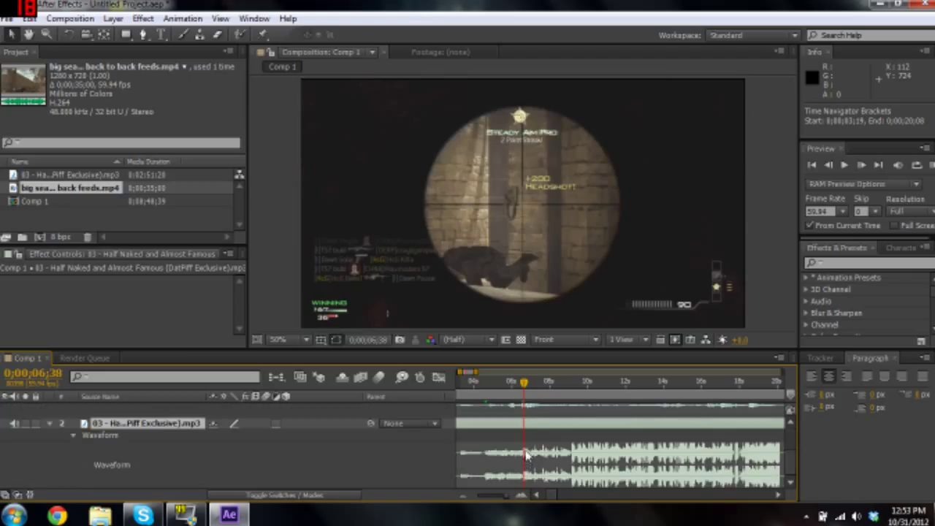
pyautogui.scroll(3, 529, 392)
pyautogui.click(521, 497)
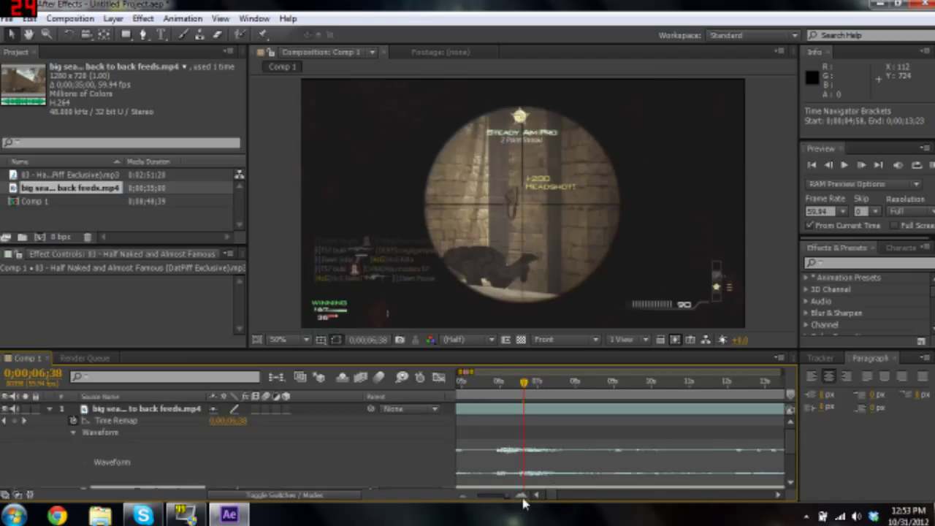
pyautogui.click(522, 496)
pyautogui.press('space')
pyautogui.moveTo(523, 438); pyautogui.dragTo(684, 438)
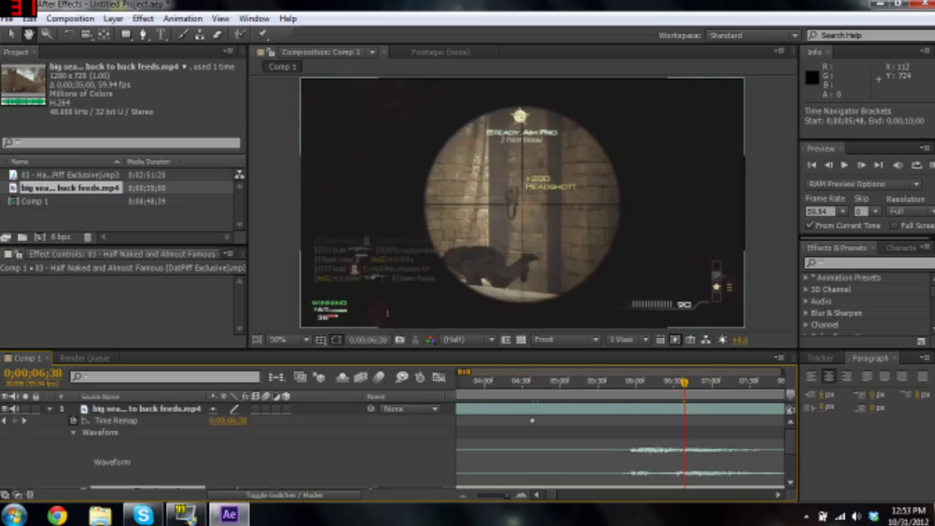
pyautogui.press('v')
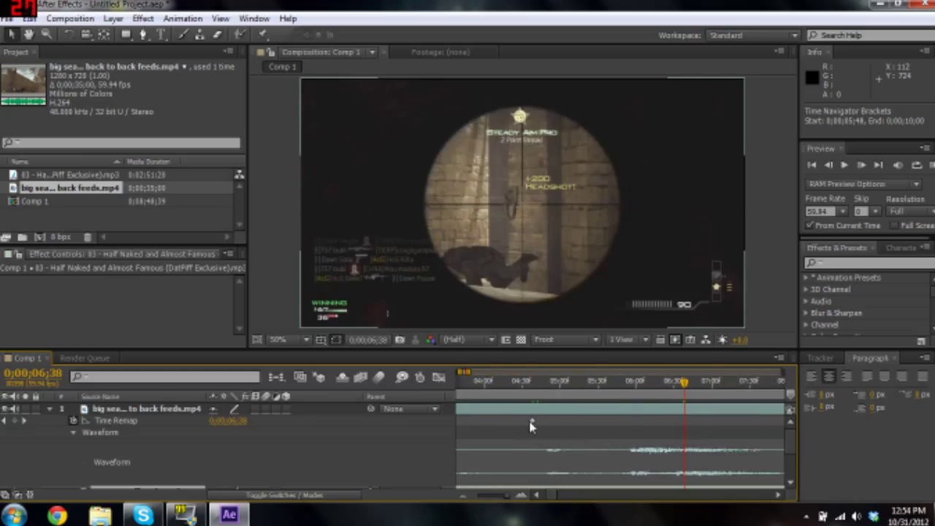
pyautogui.moveTo(532, 422); pyautogui.dragTo(682, 431)
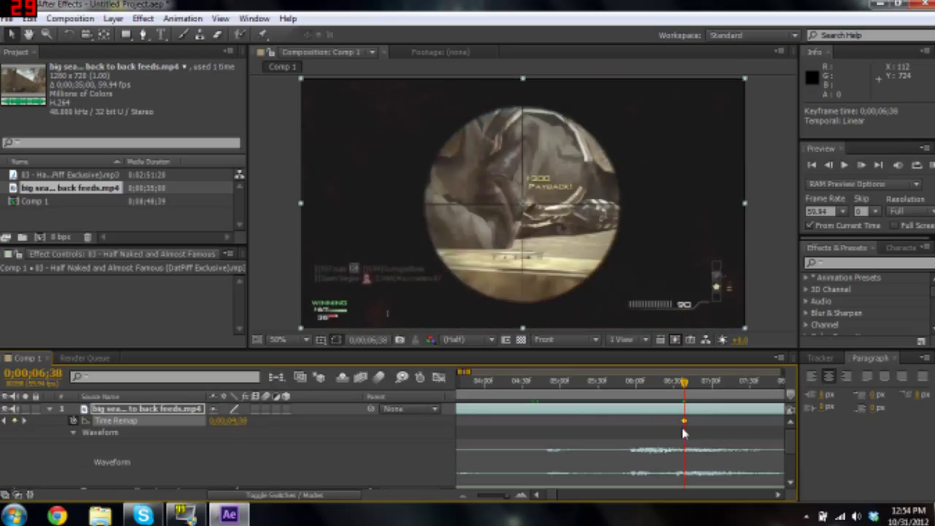
# - Preview the composition from just before the 0;00;06;38 keyframe to check the shot against the music
pyautogui.click(523, 497)
pyautogui.click(523, 496)
pyautogui.moveTo(688, 433); pyautogui.dragTo(578, 432)
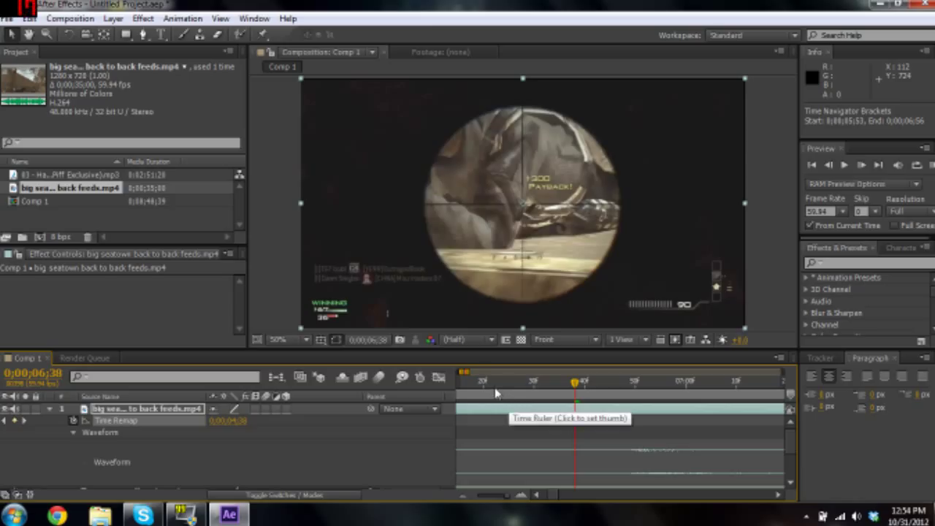
pyautogui.moveTo(497, 381)
pyautogui.mouseDown()
pyautogui.moveTo(558, 397)
pyautogui.moveTo(504, 397)
pyautogui.mouseUp()
pyautogui.click(843, 166)
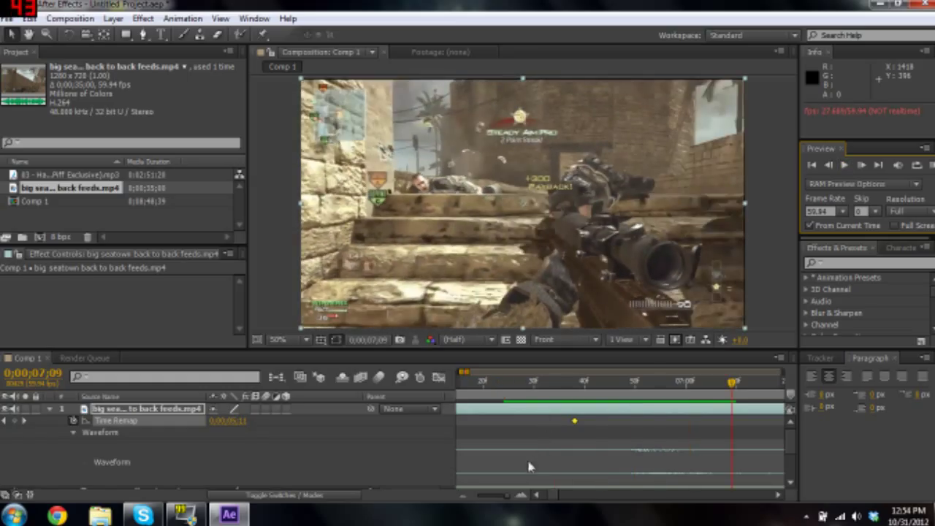
# - Collapse the gameplay clip's waveform so its keyframes sit directly above the music layer
pyautogui.moveTo(491, 499); pyautogui.dragTo(479, 497)
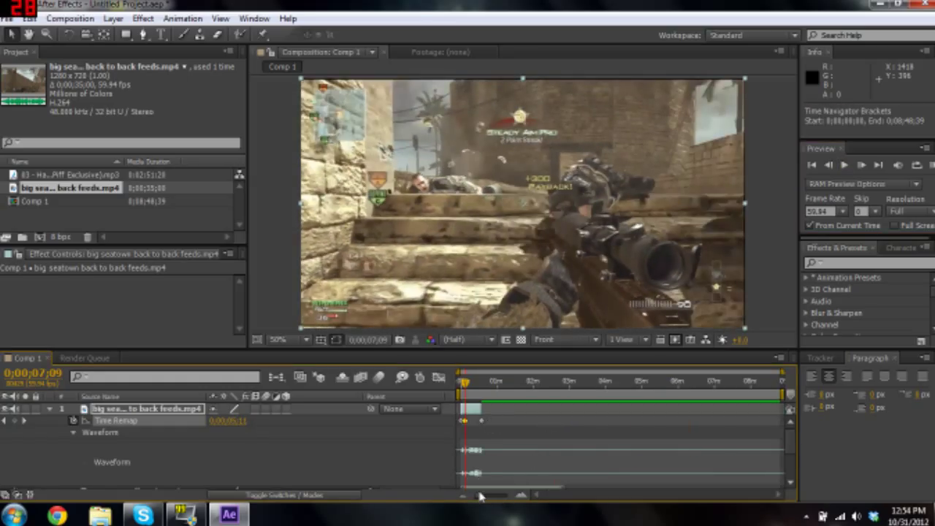
pyautogui.click(524, 496)
pyautogui.click(524, 496)
pyautogui.click(524, 496)
pyautogui.moveTo(512, 461); pyautogui.dragTo(544, 461)
pyautogui.click(73, 434)
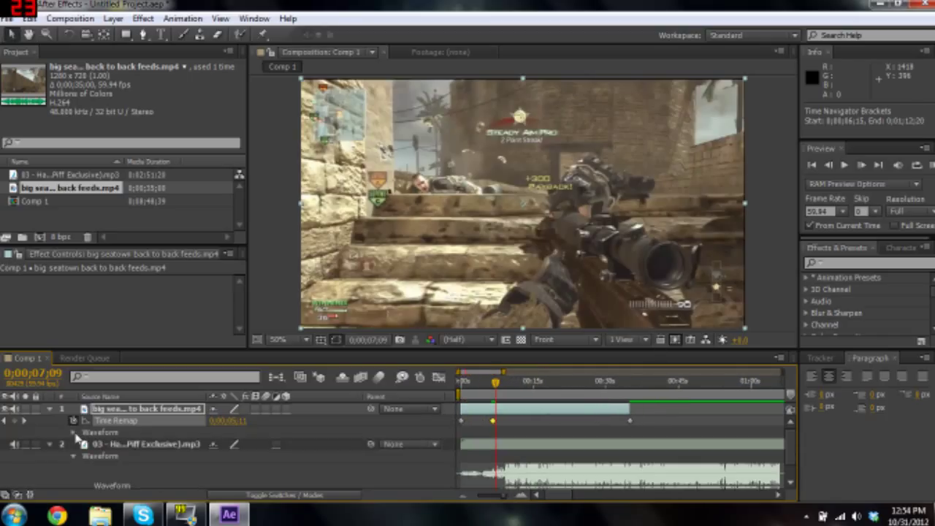
# - Play and step through frames to the next shot, and add a Time Remap keyframe at 0;00;08;03
pyautogui.click(845, 166)
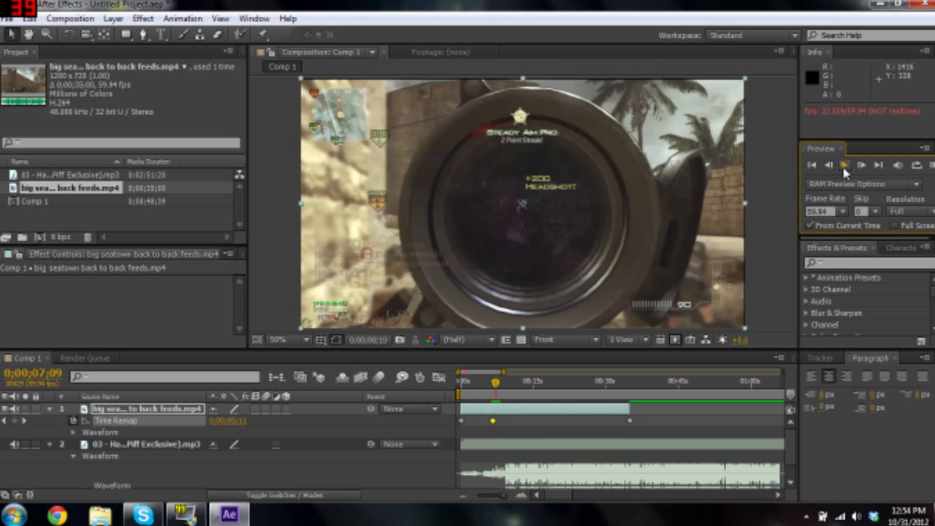
pyautogui.click(845, 167)
pyautogui.click(830, 166)
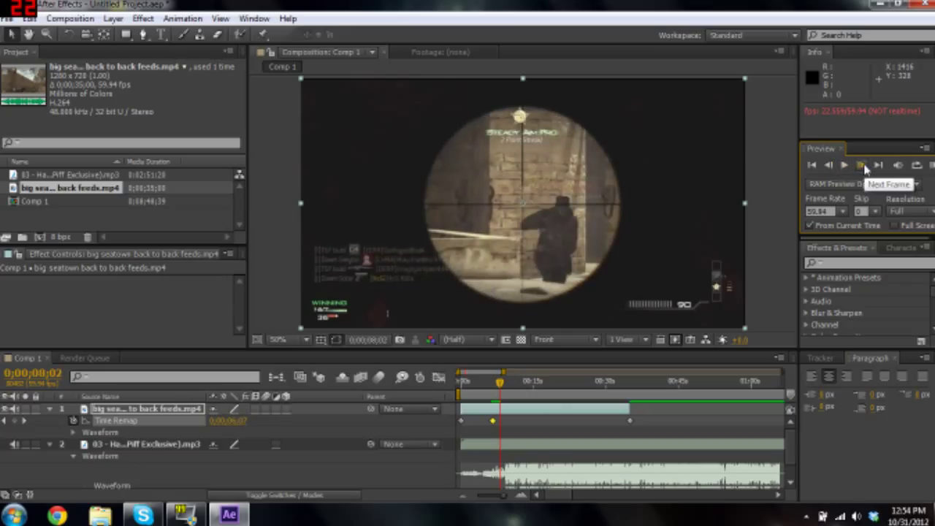
pyautogui.click(863, 166)
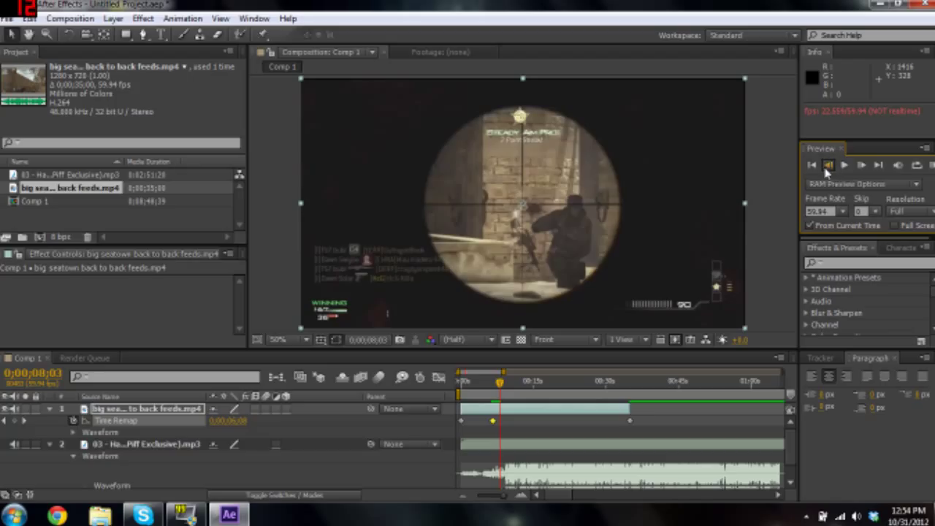
pyautogui.click(828, 167)
pyautogui.click(862, 166)
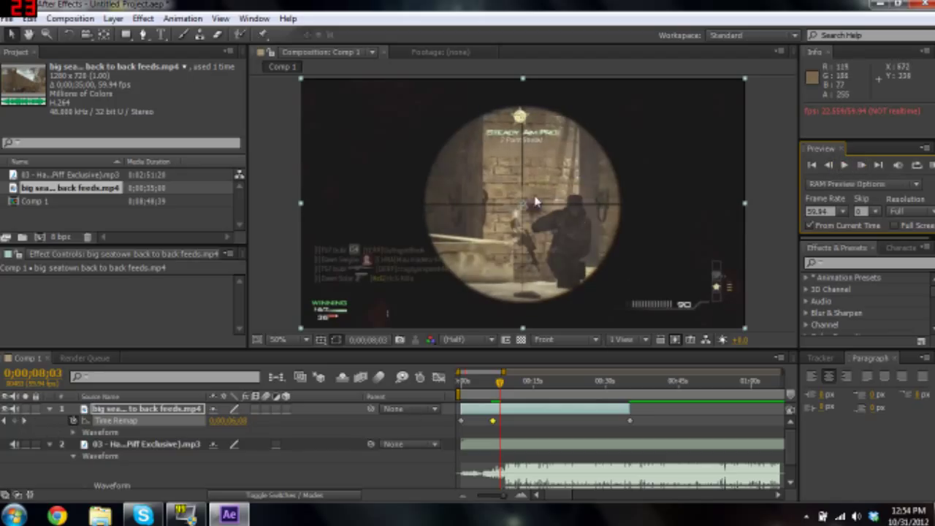
pyautogui.scroll(4, 516, 208)
pyautogui.scroll(-4, 519, 219)
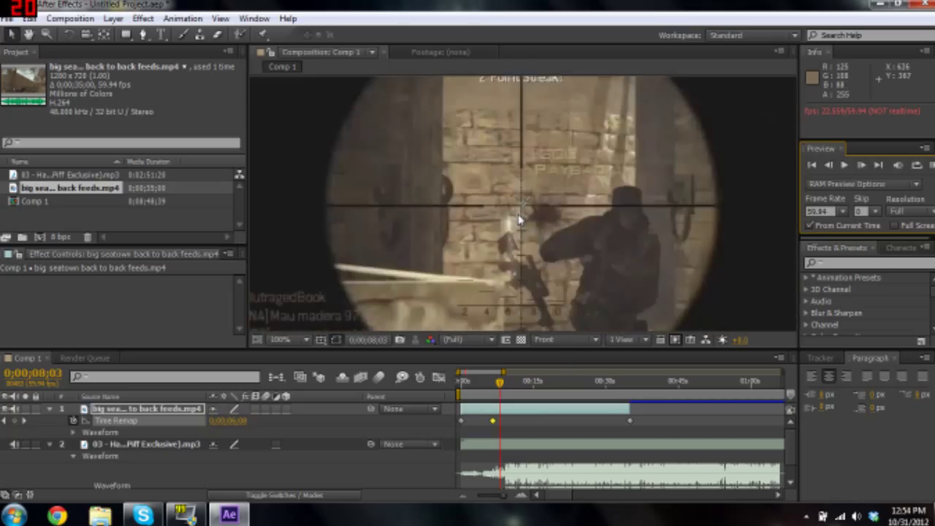
pyautogui.click(14, 422)
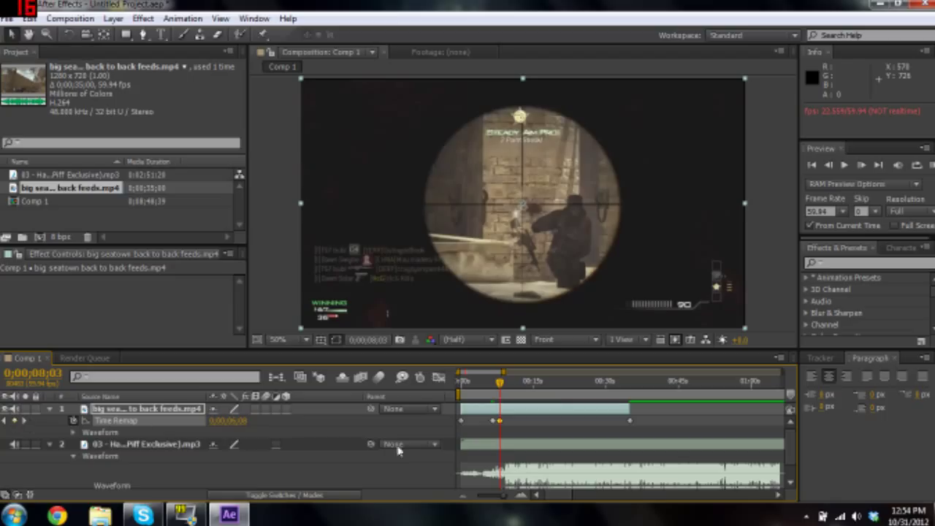
# - Find the nearby beat in the music waveform and move the second shot's Time Remap keyframe to 0;00;08;07
pyautogui.click(525, 496)
pyautogui.click(525, 496)
pyautogui.click(526, 495)
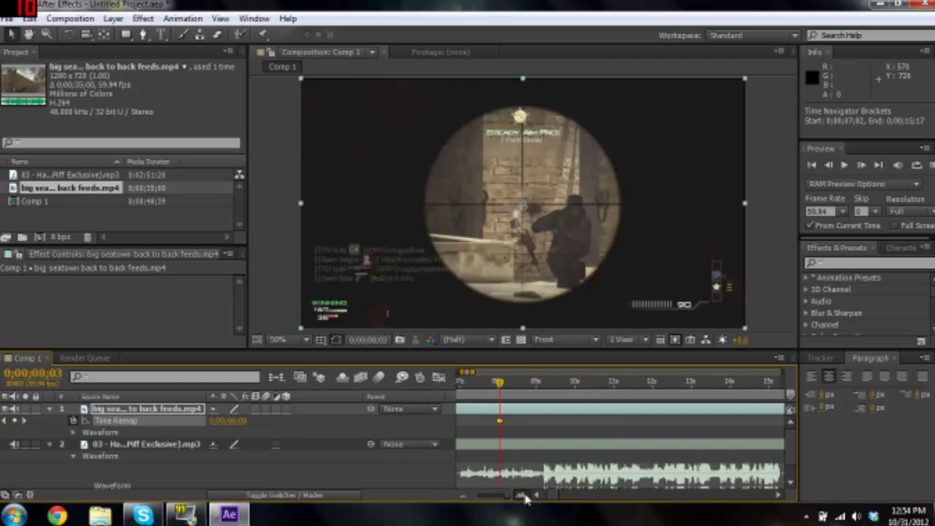
pyautogui.click(525, 497)
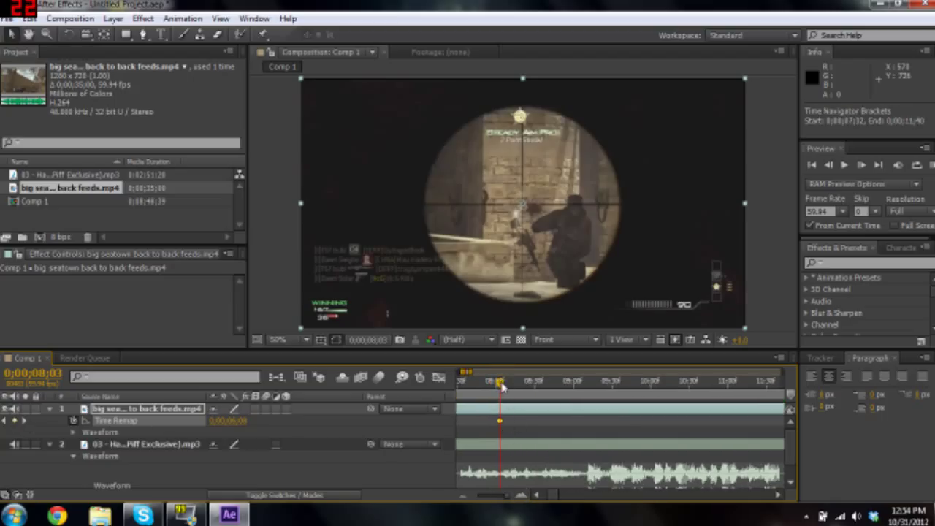
pyautogui.moveTo(502, 387); pyautogui.dragTo(505, 387)
pyautogui.click(518, 499)
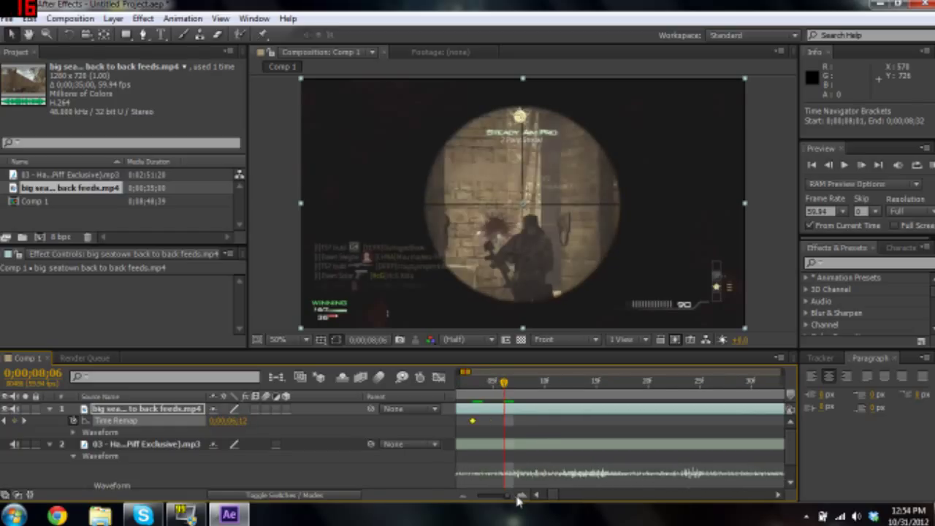
pyautogui.moveTo(505, 385); pyautogui.dragTo(514, 385)
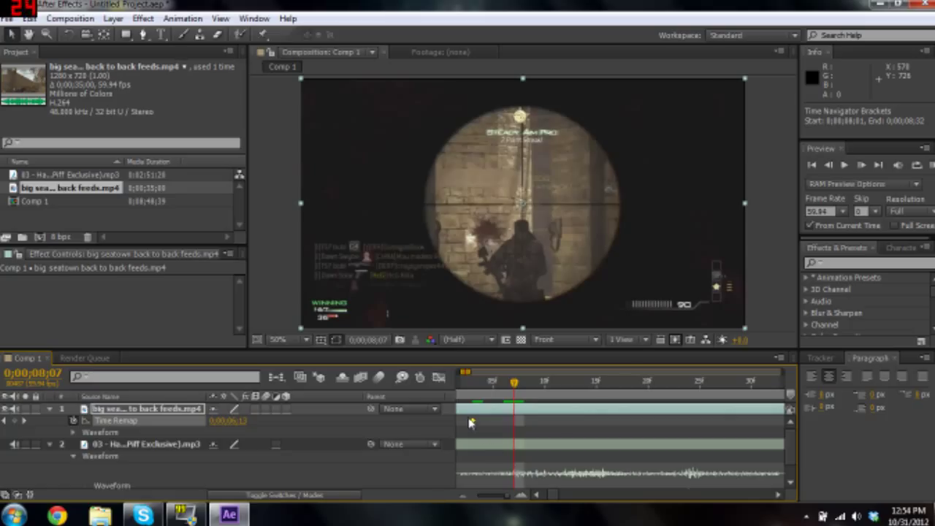
pyautogui.moveTo(470, 422); pyautogui.dragTo(512, 427)
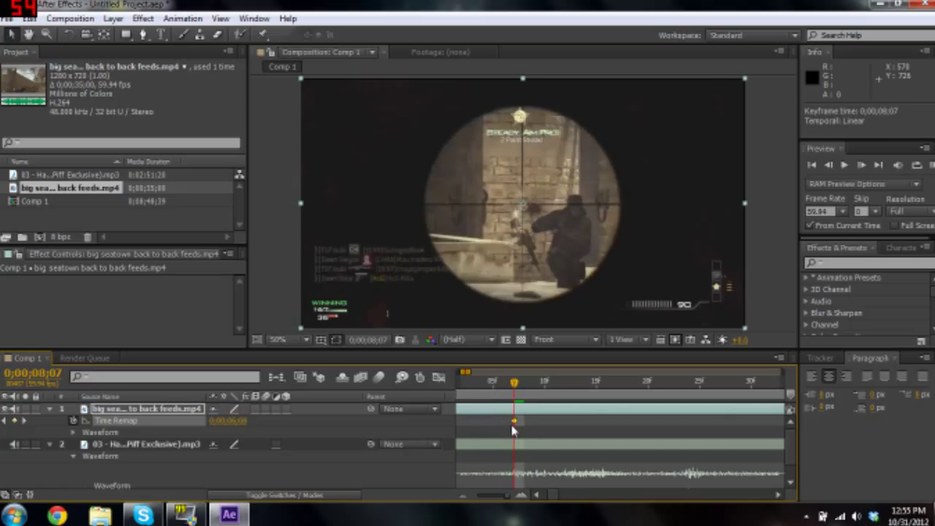
# - Preview the gameplay clip from 0;00;08;32, just after the second shot's keyframe, to look for the next shot
pyautogui.click(464, 497)
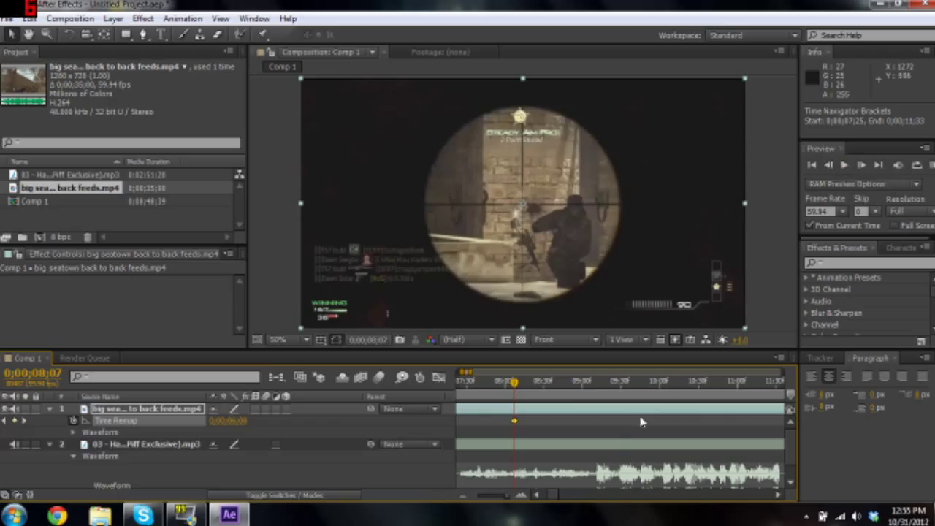
pyautogui.click(463, 497)
pyautogui.press('space')
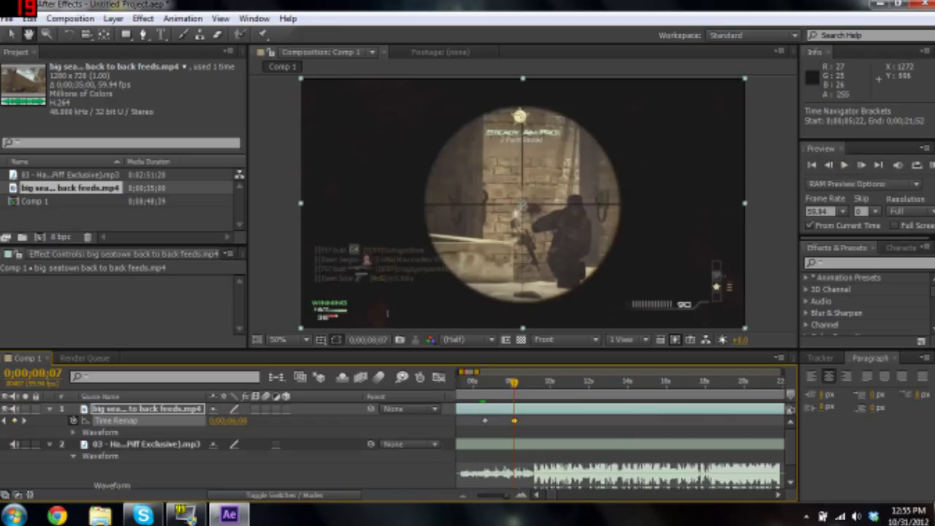
pyautogui.moveTo(514, 475); pyautogui.dragTo(547, 474)
pyautogui.moveTo(509, 392); pyautogui.dragTo(557, 401)
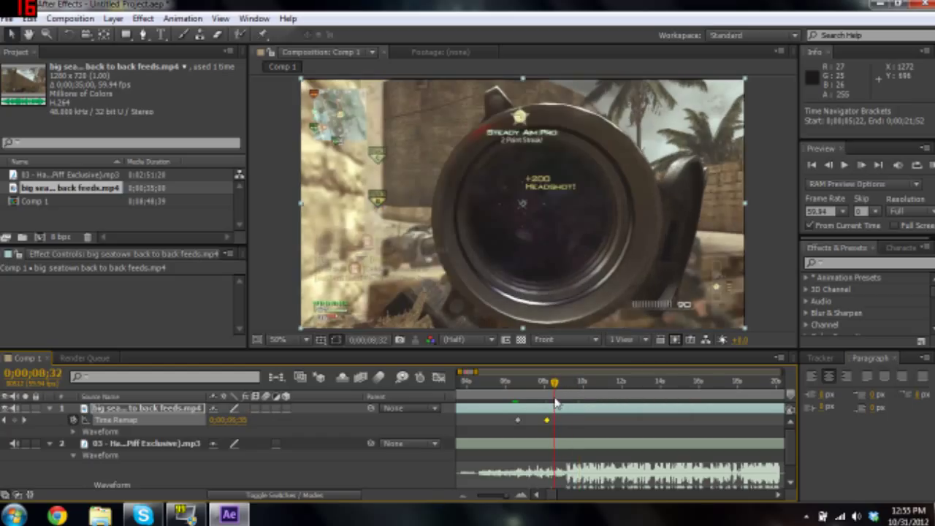
pyautogui.click(844, 165)
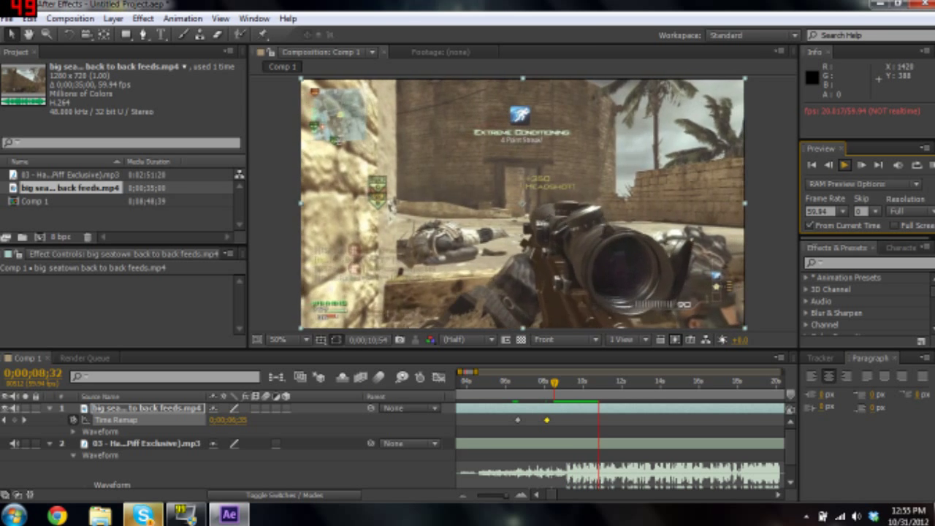
pyautogui.click(845, 167)
# - Play from 0;00;08;30 and step through frames to the third shot, and add a Time Remap keyframe at 0;00;09;42
pyautogui.click(553, 382)
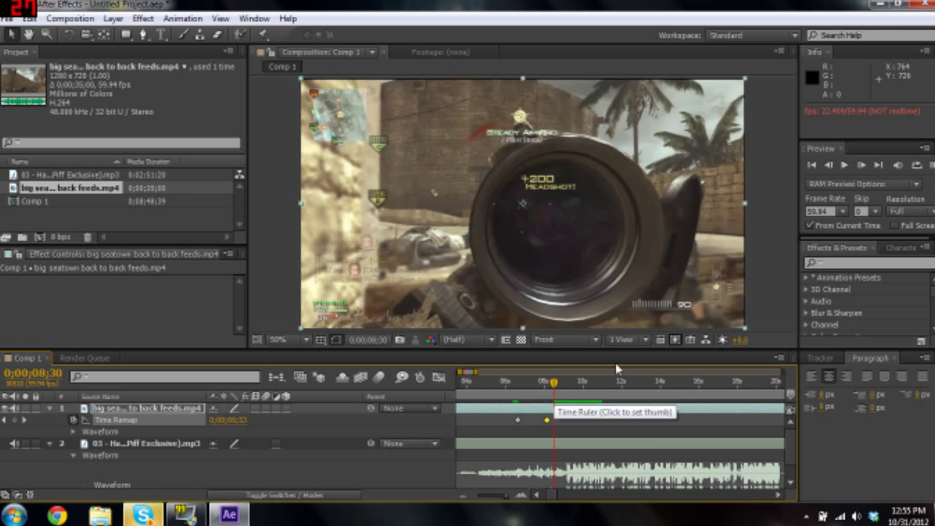
pyautogui.click(845, 166)
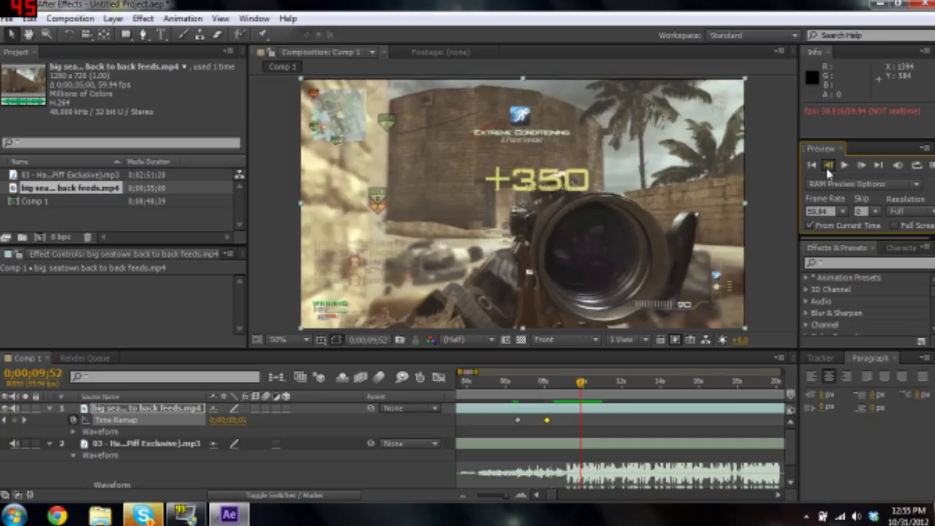
pyautogui.click(827, 166)
pyautogui.click(846, 167)
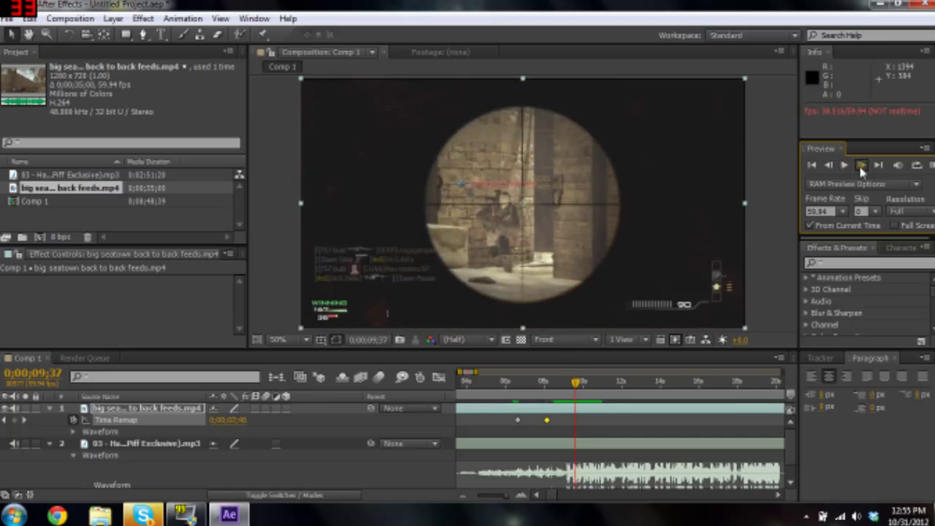
pyautogui.click(861, 168)
pyautogui.click(861, 168)
pyautogui.click(861, 168)
pyautogui.click(861, 169)
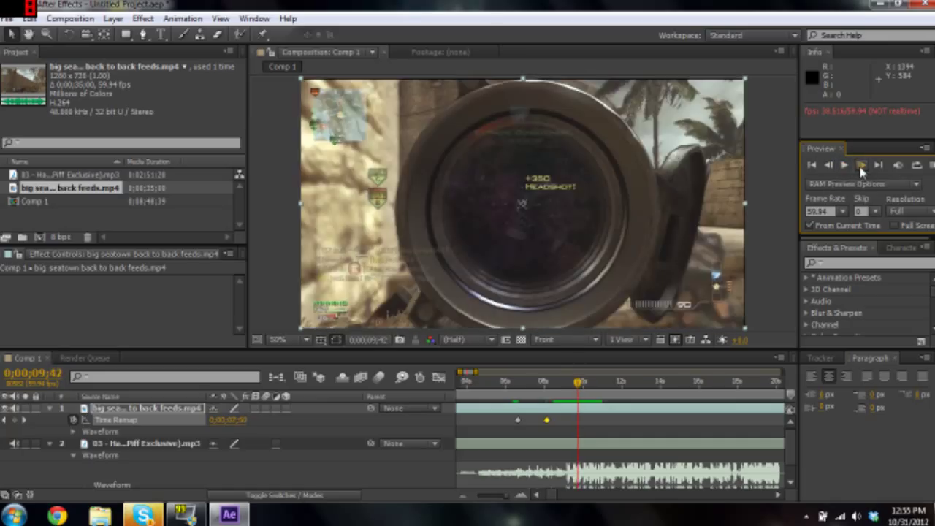
pyautogui.click(14, 421)
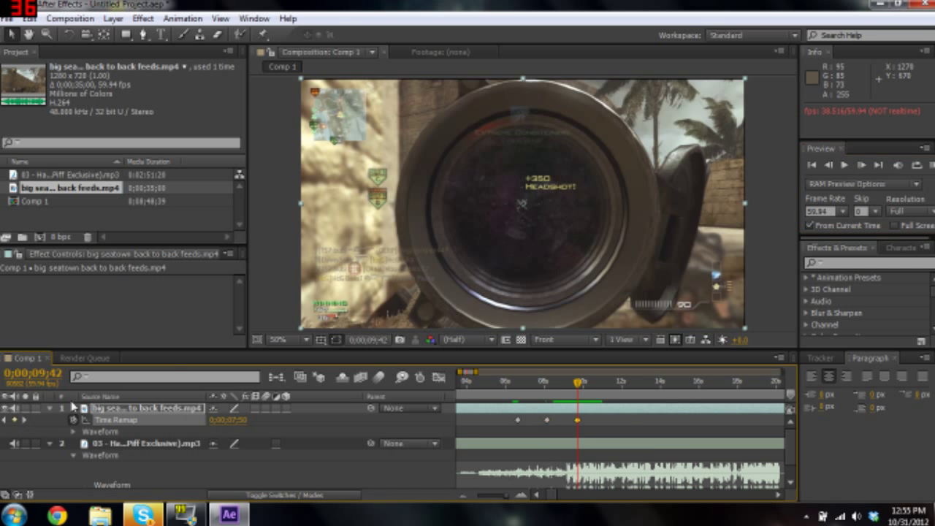
# - Preview the composition from the 0;00;09;42 keyframe to check the third shot against the music
pyautogui.click(845, 166)
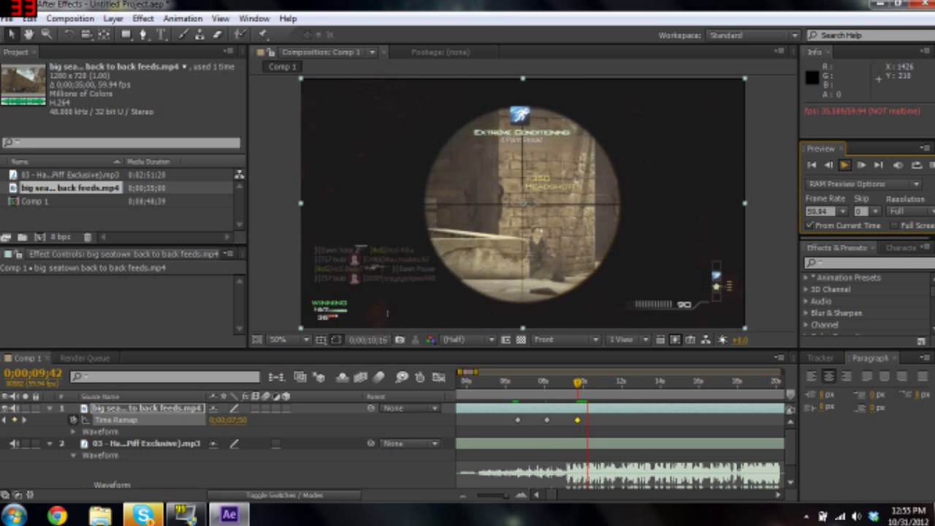
pyautogui.click(845, 165)
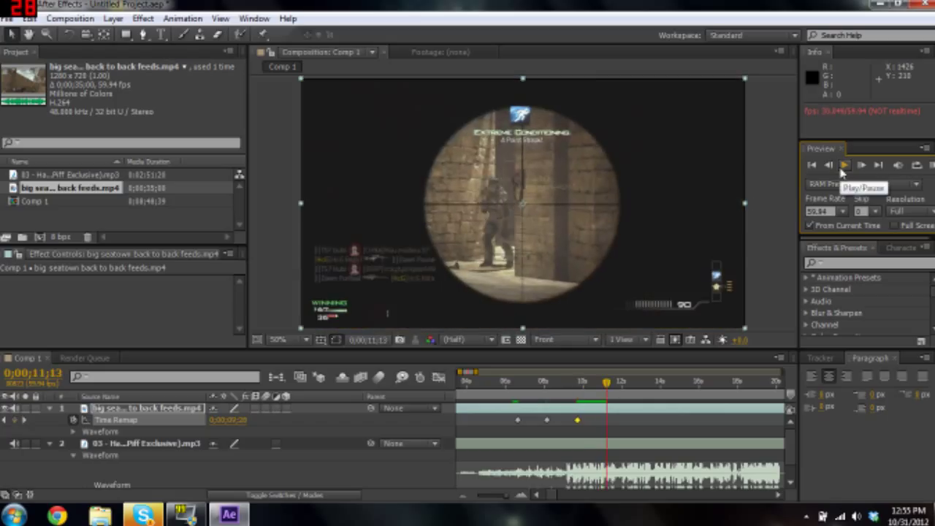
pyautogui.click(584, 382)
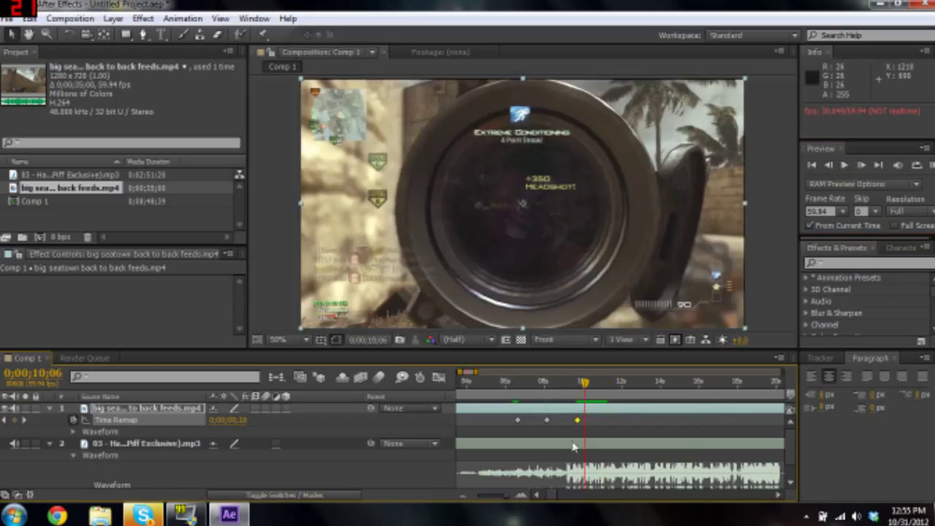
# - Return to the third shot's keyframe, advance eight frames, and add a Time Remap keyframe at 0;00;09;50
pyautogui.click(520, 496)
pyautogui.click(520, 496)
pyautogui.click(520, 496)
pyautogui.moveTo(539, 394); pyautogui.dragTo(523, 396)
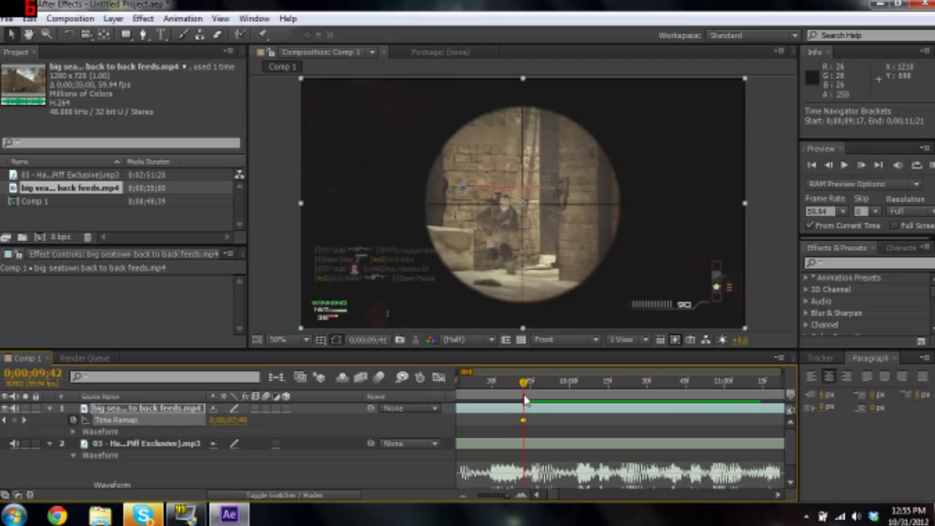
pyautogui.click(524, 411)
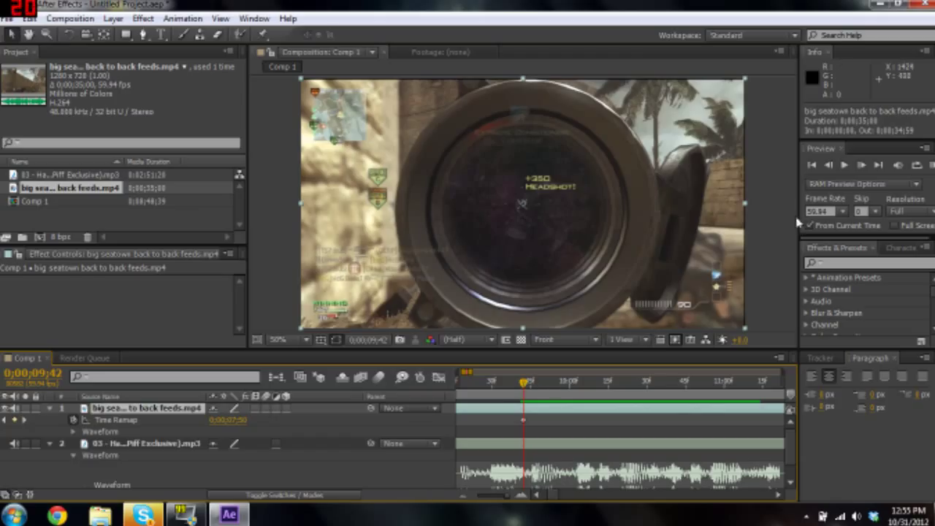
pyautogui.click(862, 167)
pyautogui.click(862, 166)
pyautogui.click(862, 166)
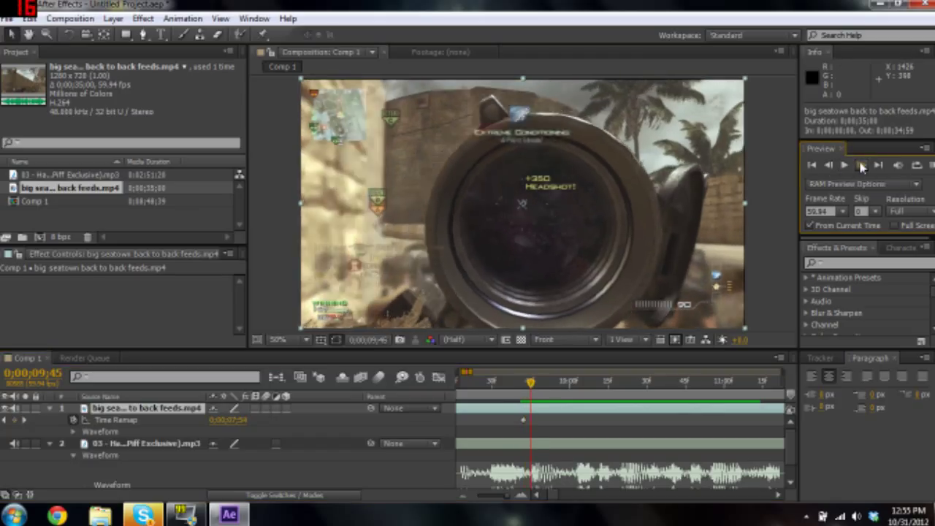
pyautogui.click(862, 166)
pyautogui.click(862, 167)
pyautogui.click(862, 167)
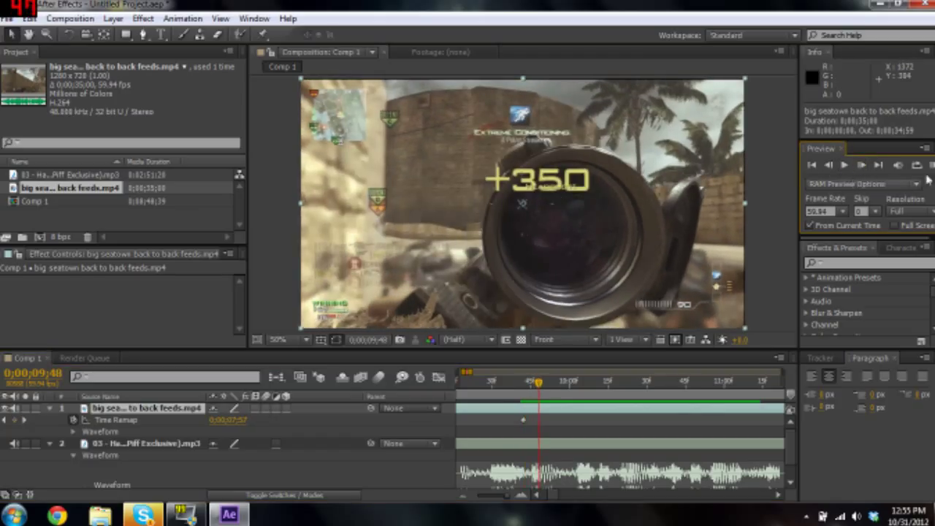
pyautogui.click(862, 166)
pyautogui.click(862, 167)
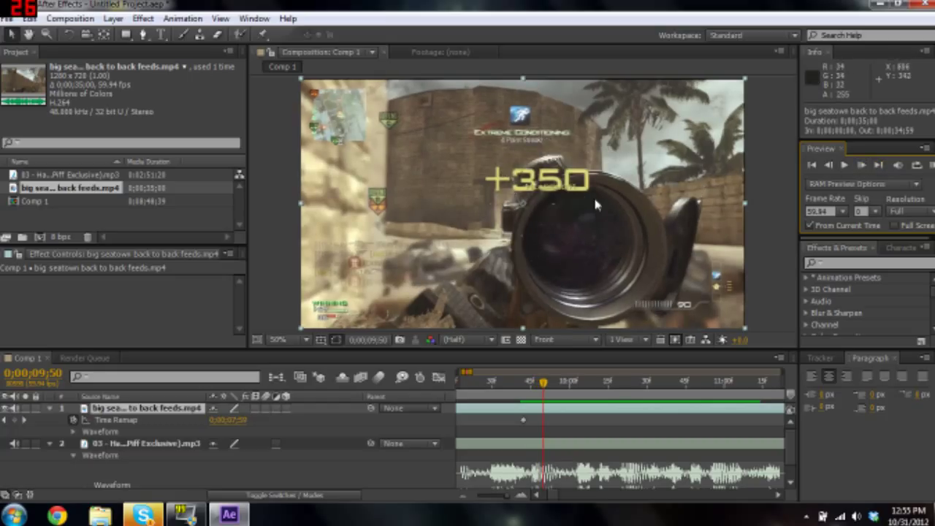
pyautogui.click(13, 421)
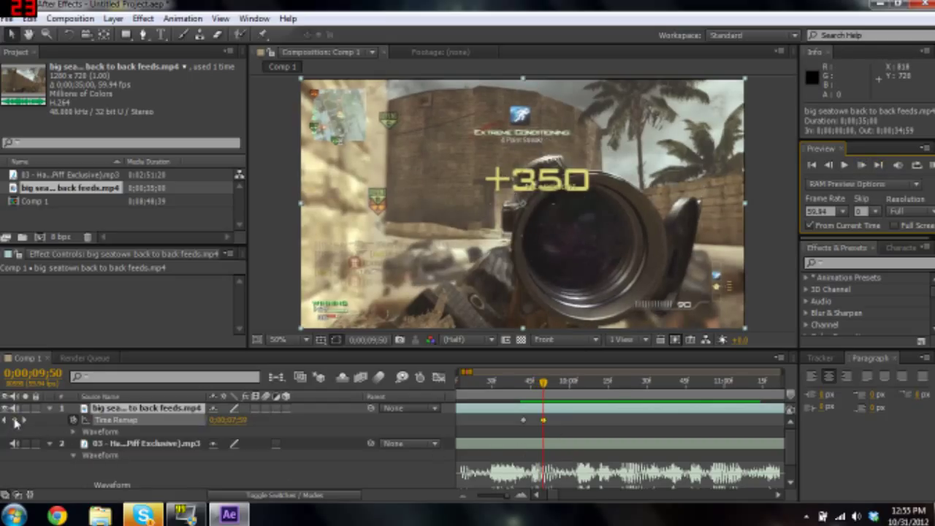
# - Split the gameplay layer at 0;00;09;50 and show the later segment's Time Remap keyframes with the earlier segment collapsed
pyautogui.click(602, 416)
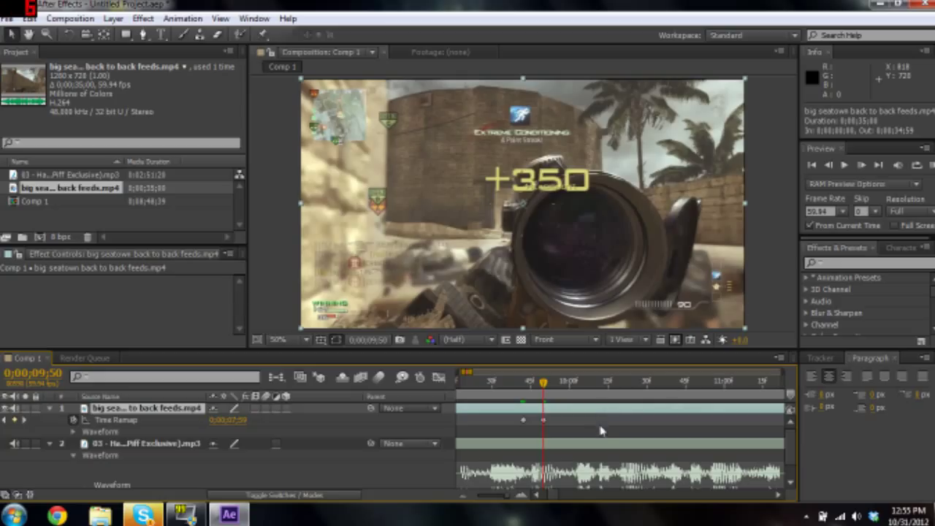
pyautogui.hotkey('ctrl', 'shift', 'd')
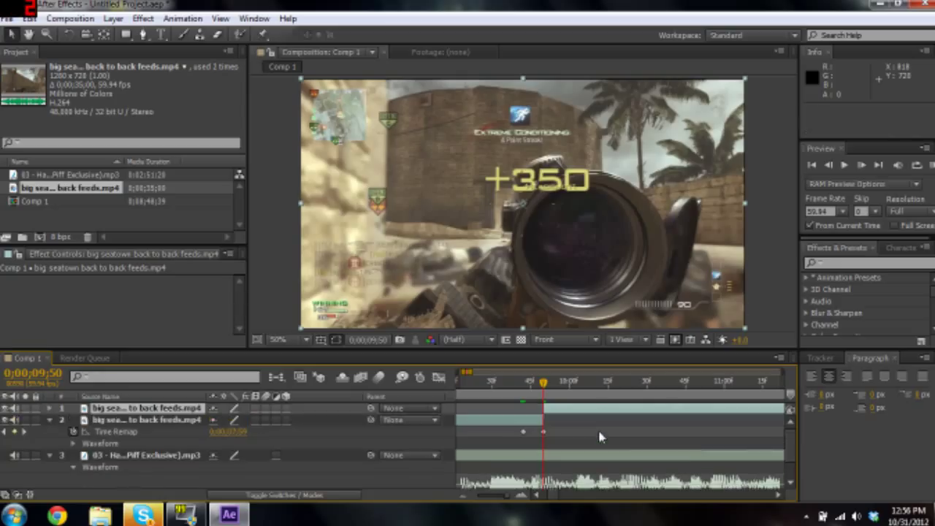
pyautogui.click(578, 414)
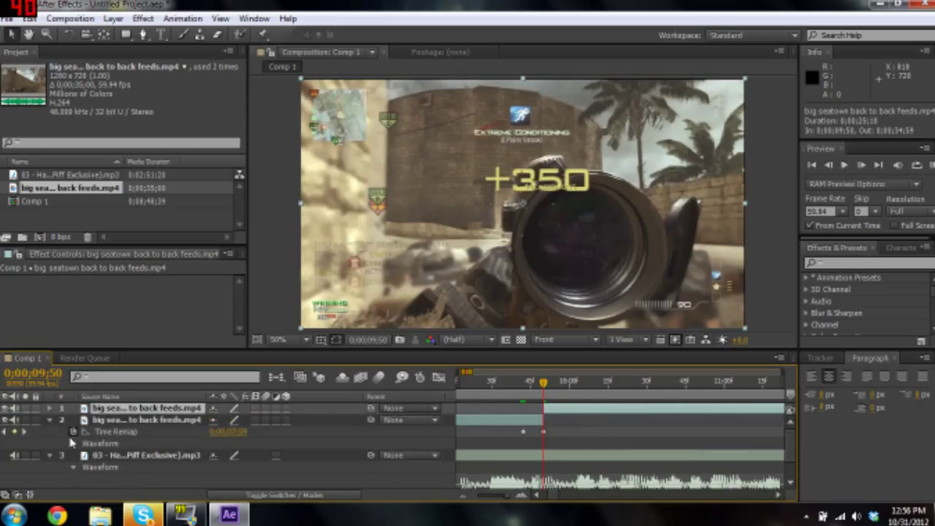
pyautogui.click(48, 421)
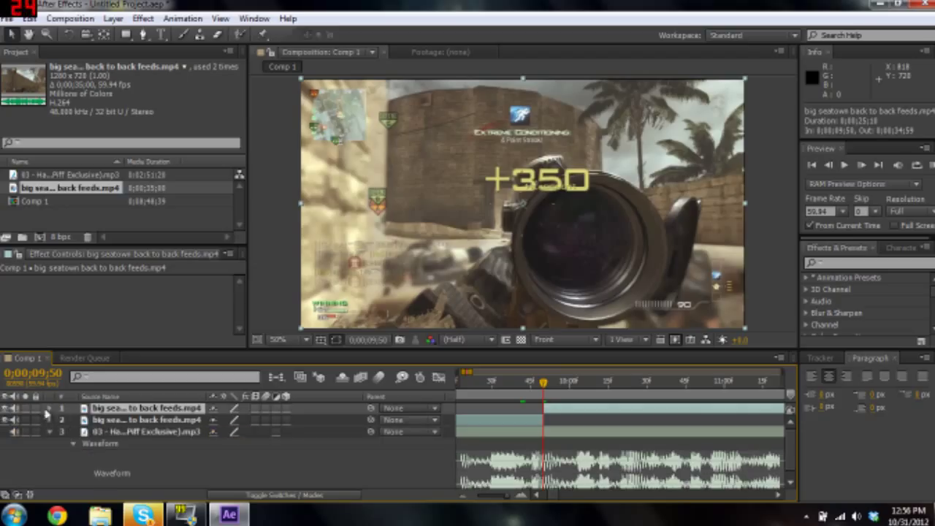
pyautogui.click(49, 409)
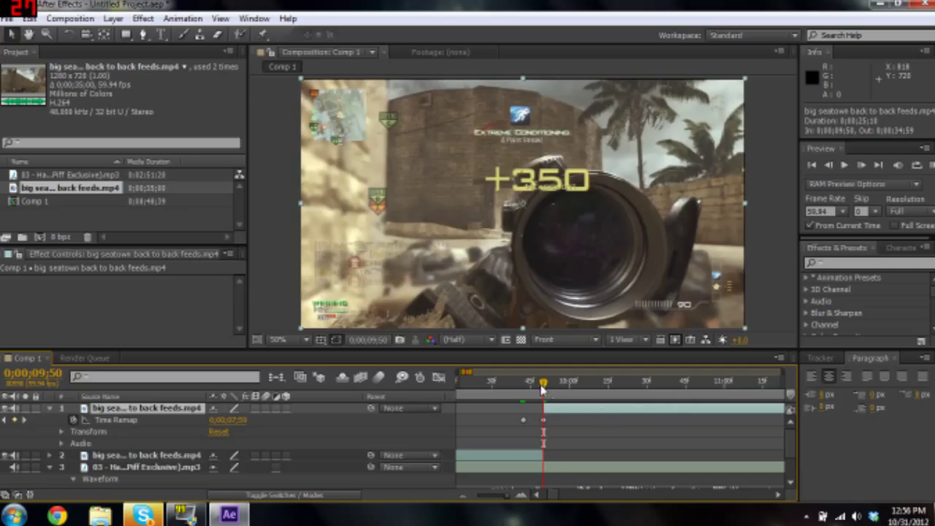
# - Add a Time Remap keyframe at 0;00;09;59 on the later gameplay segment and move it to 0;00;10;30
pyautogui.moveTo(542, 389); pyautogui.dragTo(568, 395)
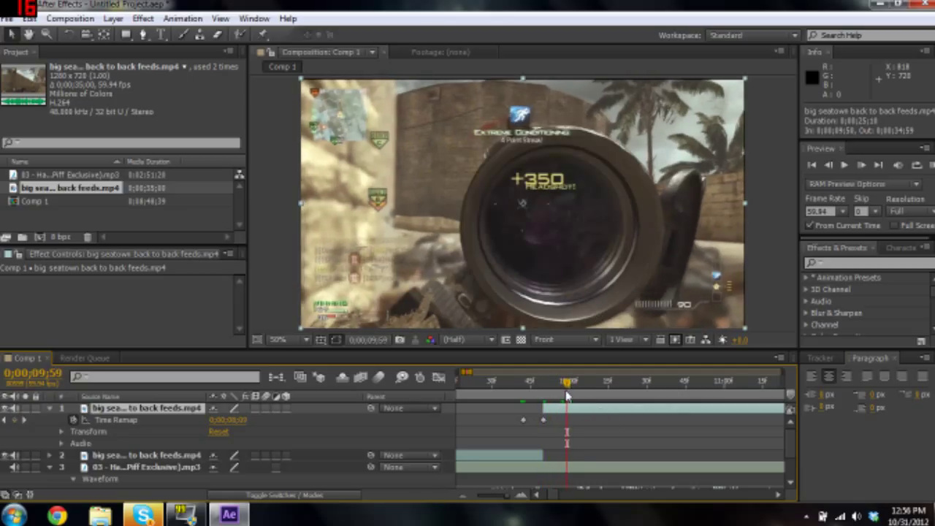
pyautogui.click(13, 421)
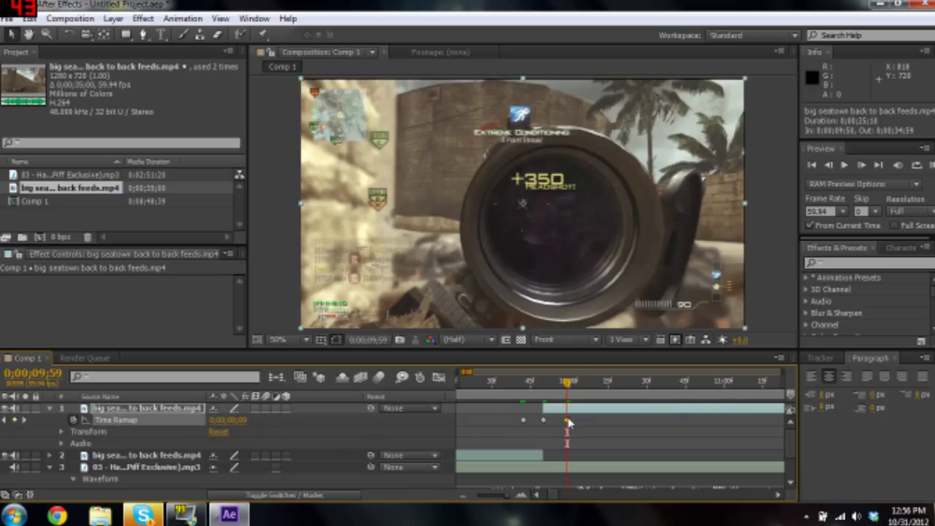
pyautogui.moveTo(568, 422); pyautogui.dragTo(646, 422)
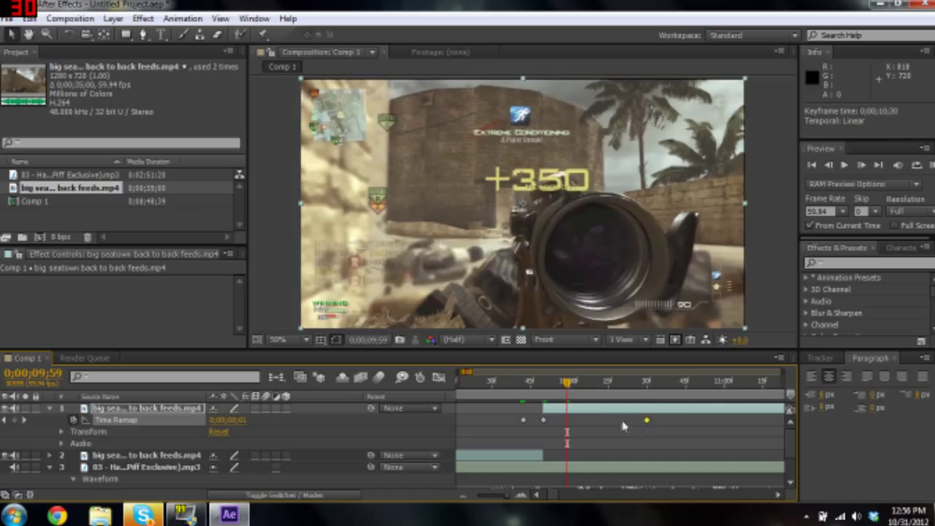
# - Preview the retimed segment from 0;00;09;49 and return to its 0;00;10;30 keyframe
pyautogui.moveTo(545, 395)
pyautogui.mouseDown()
pyautogui.moveTo(557, 396)
pyautogui.moveTo(542, 395)
pyautogui.mouseUp()
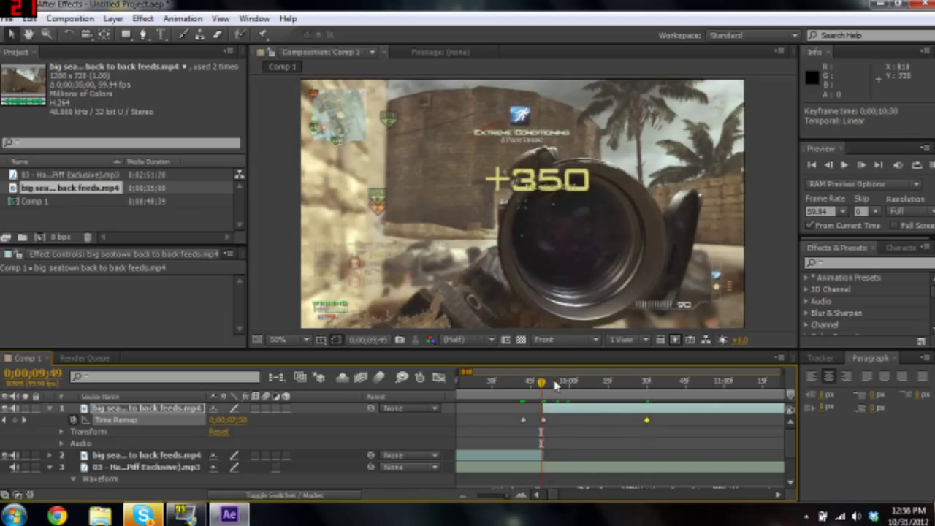
pyautogui.click(844, 167)
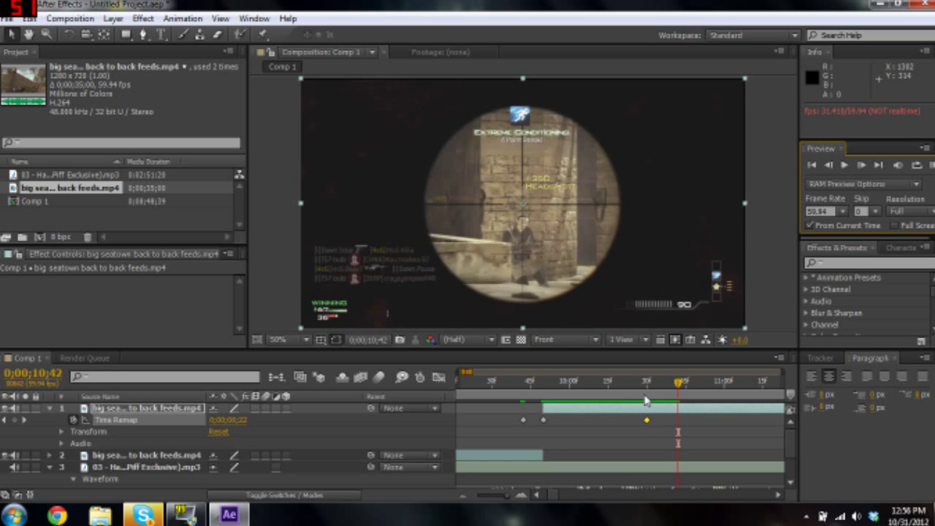
pyautogui.click(646, 399)
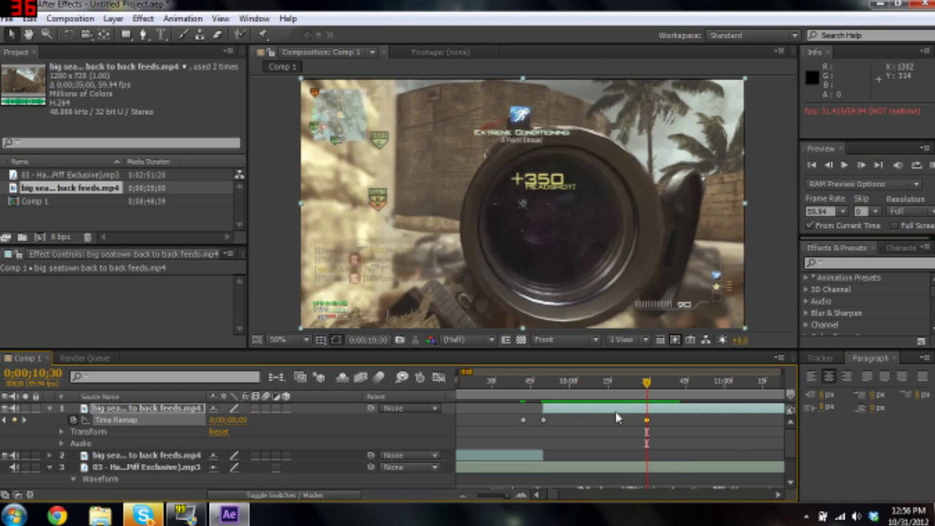
# - Try the later segment's last Time Remap keyframe just past 0;00;11;15 and at 0;00;10;03, previewing the playback speed
pyautogui.moveTo(646, 420); pyautogui.dragTo(779, 436)
pyautogui.click(844, 165)
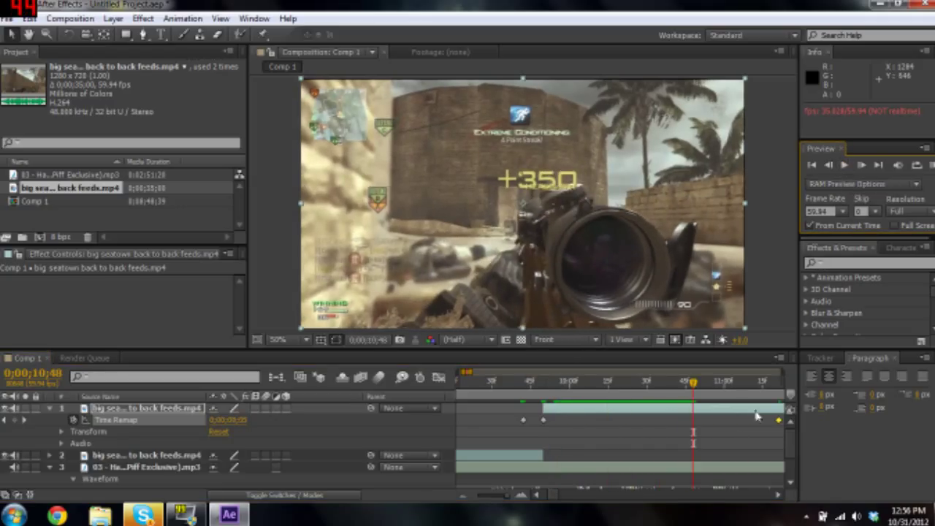
pyautogui.moveTo(777, 430); pyautogui.dragTo(577, 421)
pyautogui.click(544, 390)
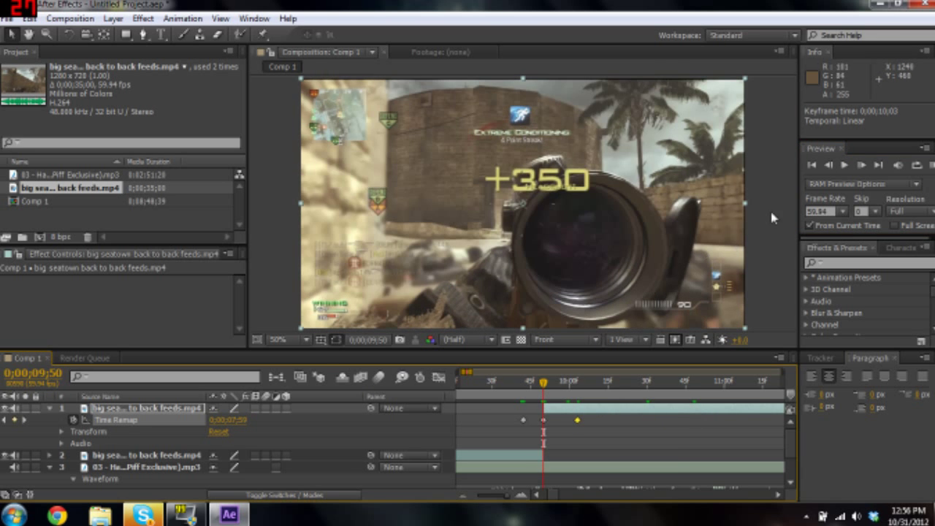
pyautogui.click(844, 166)
pyautogui.click(843, 170)
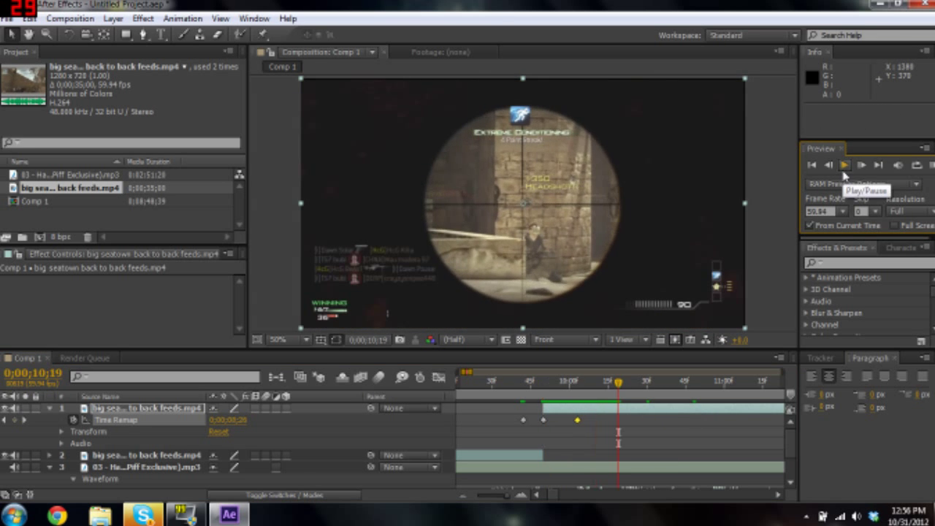
# - Move the later segment's last Time Remap keyframe to 0;00;10;56 and set the current time to 0;00;09;41
pyautogui.click(561, 397)
pyautogui.moveTo(561, 397); pyautogui.dragTo(620, 424)
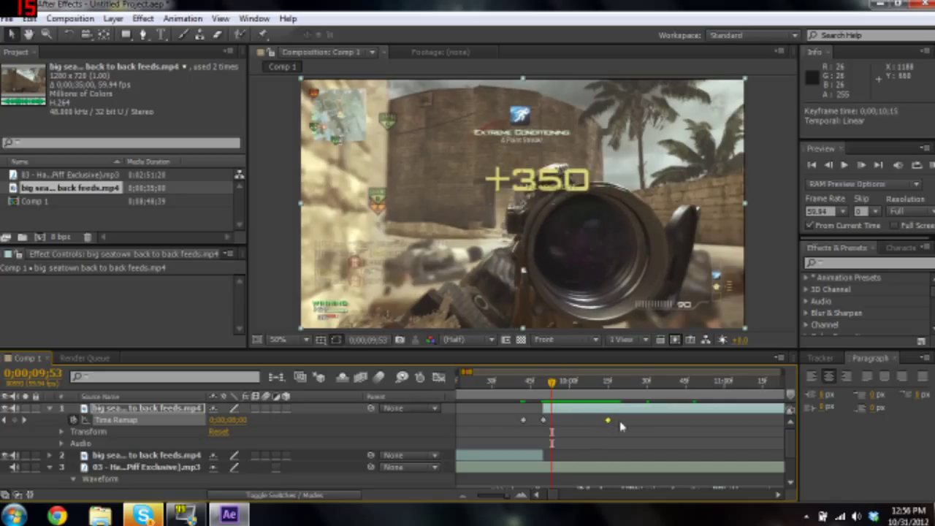
pyautogui.moveTo(692, 425); pyautogui.dragTo(719, 423)
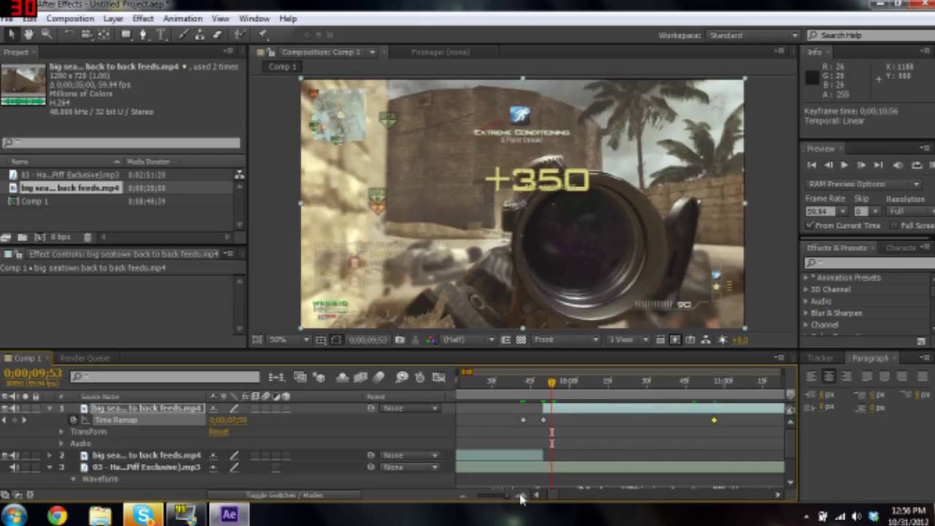
pyautogui.moveTo(586, 393); pyautogui.dragTo(522, 395)
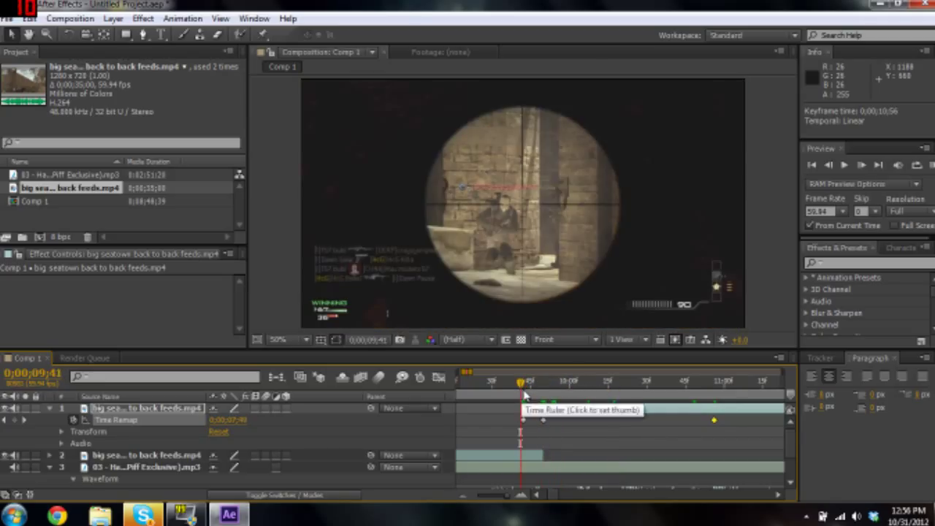
# - Enable frame blending for the composition and set the later gameplay segment's frame blending to Pixel Motion, with the current time at 0;00;09;59
pyautogui.click(532, 398)
pyautogui.click(538, 399)
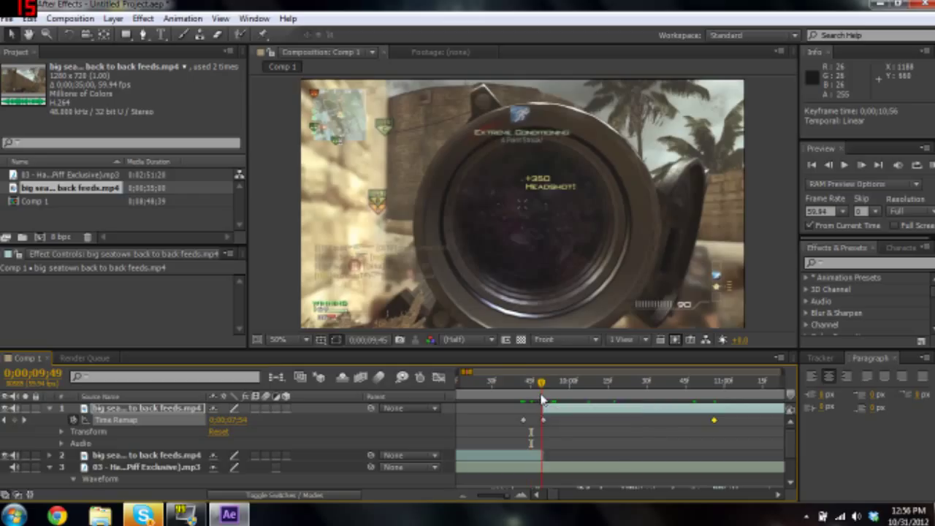
pyautogui.click(547, 398)
pyautogui.click(568, 398)
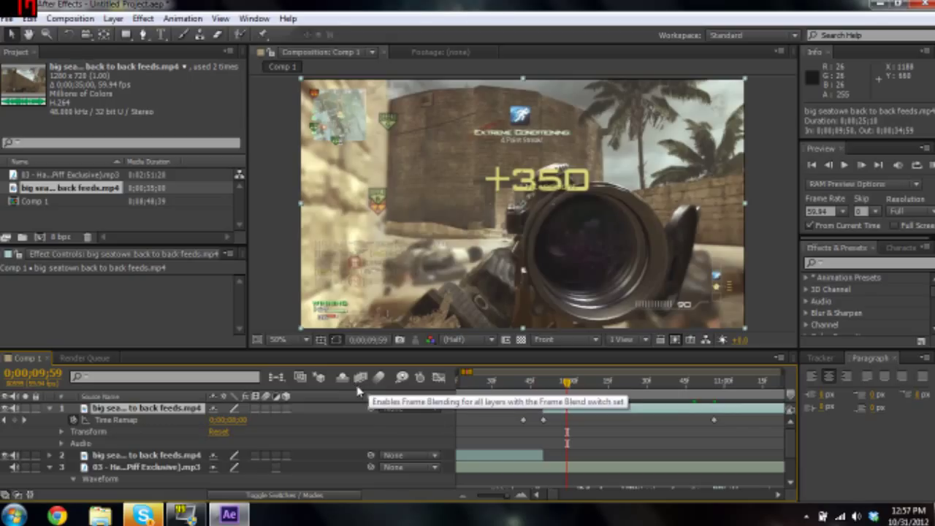
pyautogui.click(380, 376)
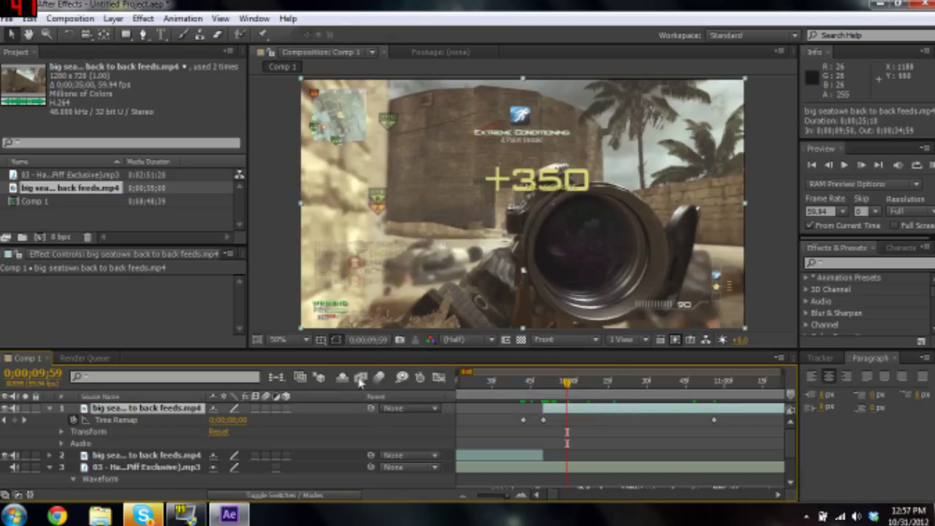
pyautogui.click(361, 379)
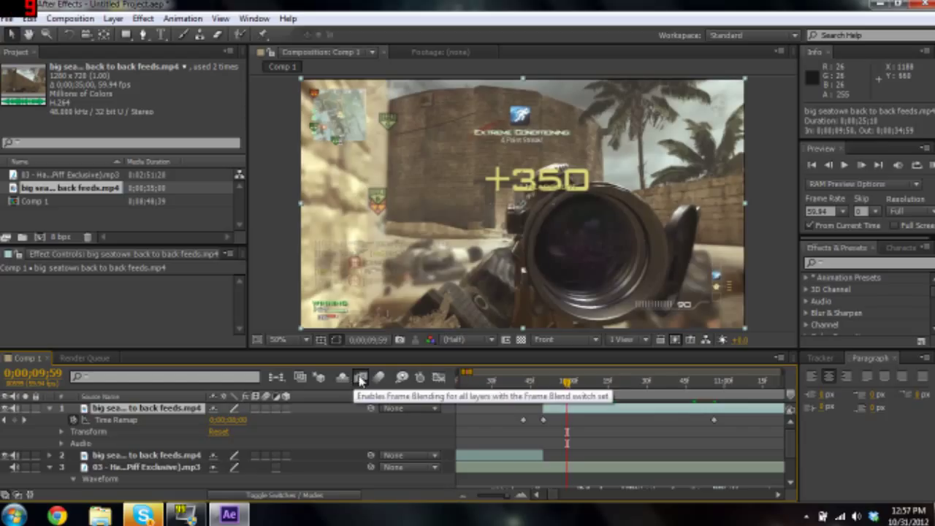
pyautogui.click(255, 410)
pyautogui.click(255, 409)
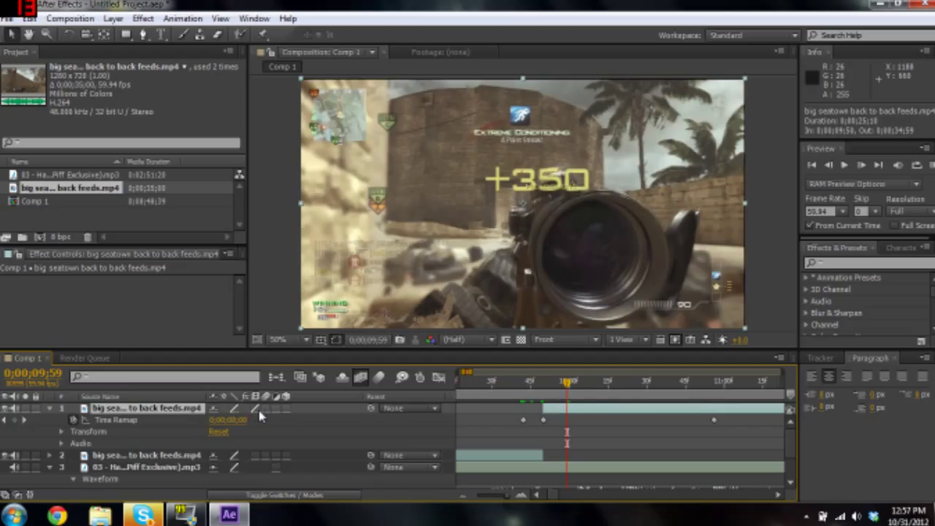
# - Preview the frame-blended slow-motion segment from 0;00;09;48
pyautogui.moveTo(615, 383); pyautogui.dragTo(629, 396)
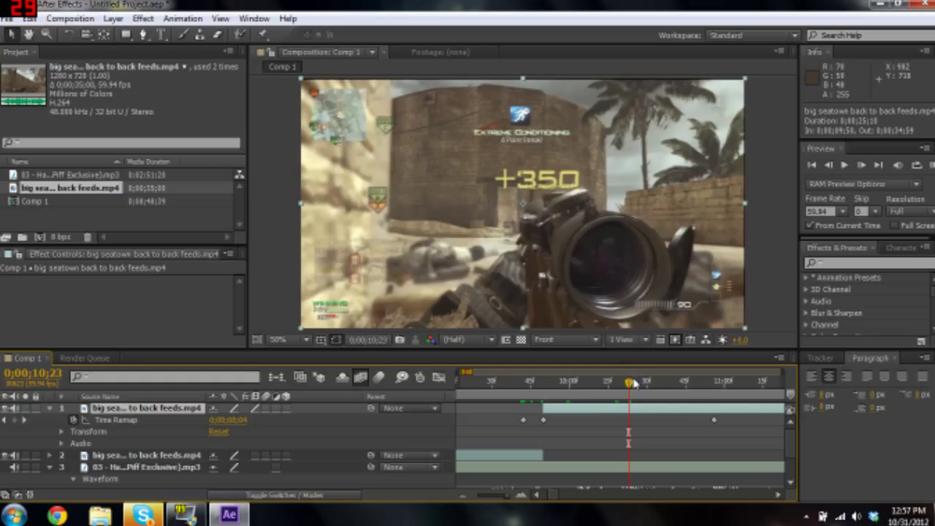
pyautogui.moveTo(634, 383); pyautogui.dragTo(539, 384)
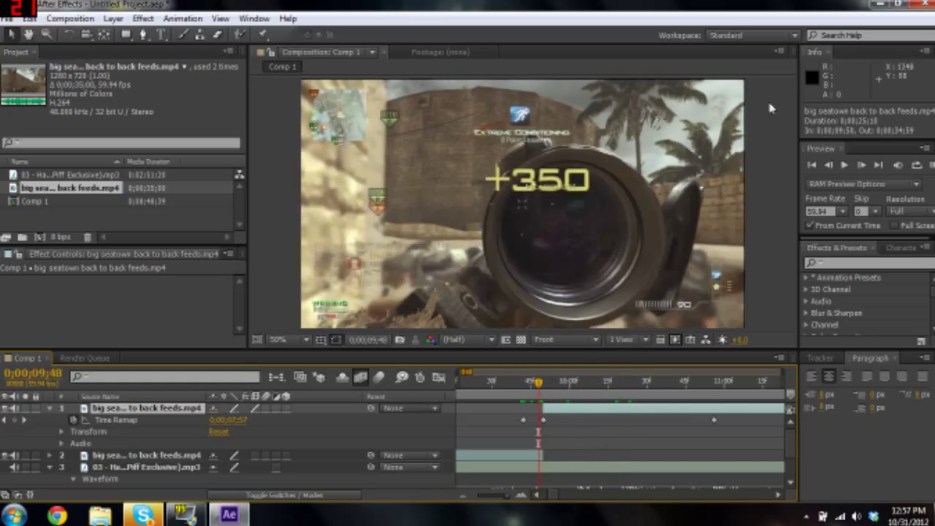
pyautogui.click(844, 165)
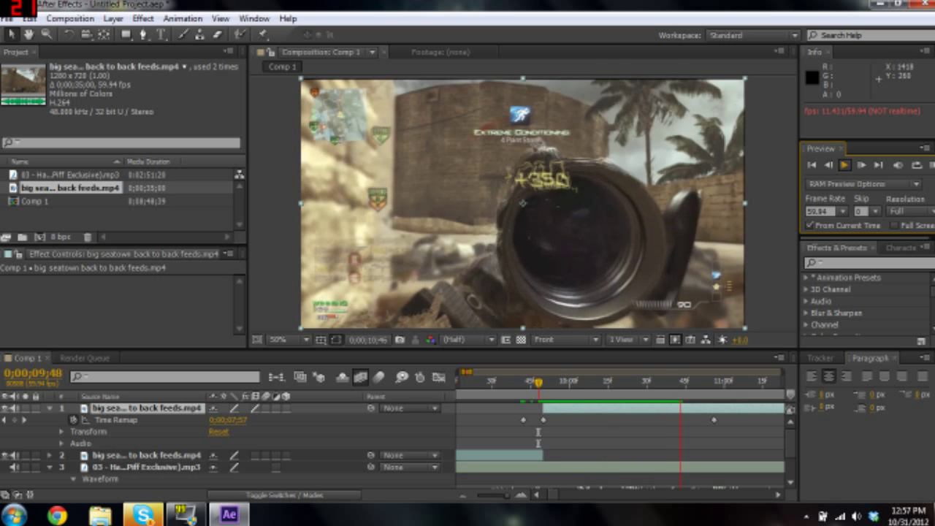
pyautogui.press('space')
# - Set the current time to 0;00;09;42 and the earlier gameplay segment's frame blending to Pixel Motion
pyautogui.moveTo(670, 403); pyautogui.dragTo(640, 404)
pyautogui.click(495, 381)
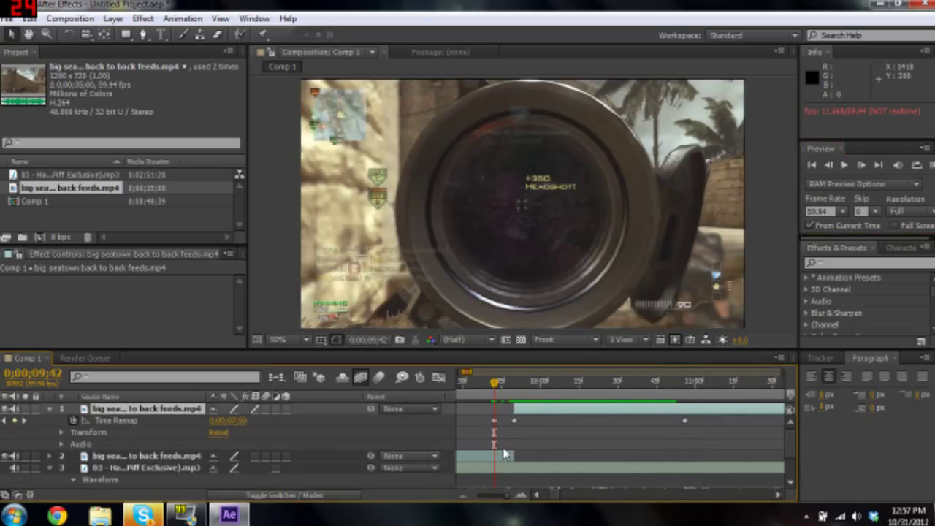
pyautogui.click(504, 457)
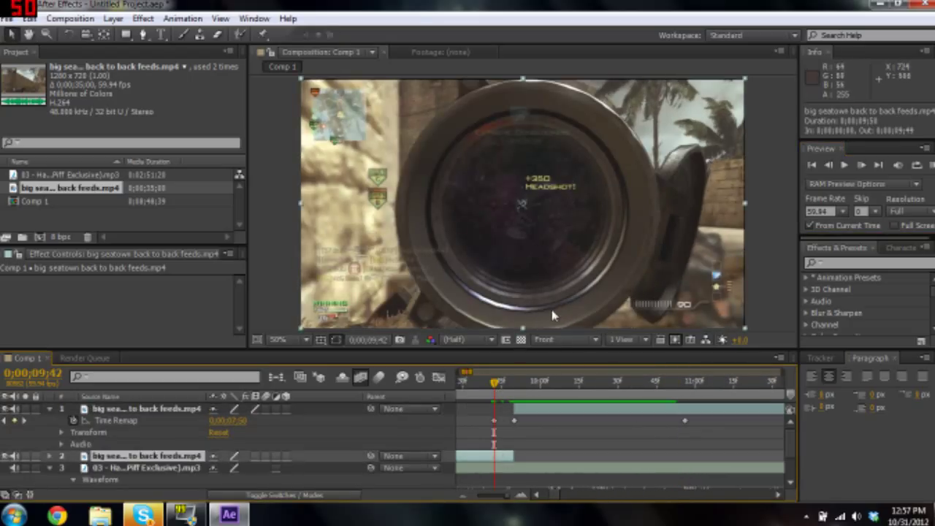
pyautogui.click(253, 457)
pyautogui.click(253, 457)
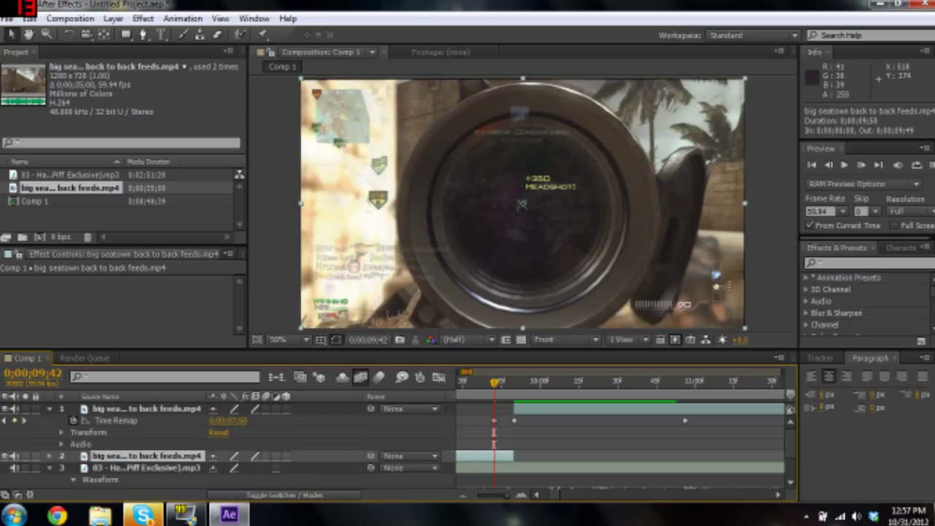
# - Preview the transition between the two segments from 0;00;09;26, and check the frames around 0;00;09;46
pyautogui.moveTo(476, 412); pyautogui.dragTo(538, 412)
pyautogui.click(515, 383)
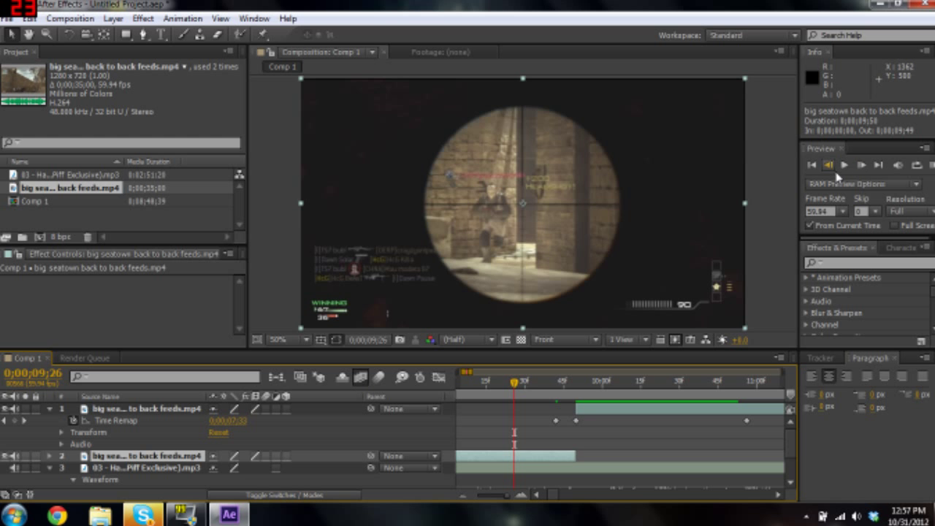
pyautogui.click(844, 165)
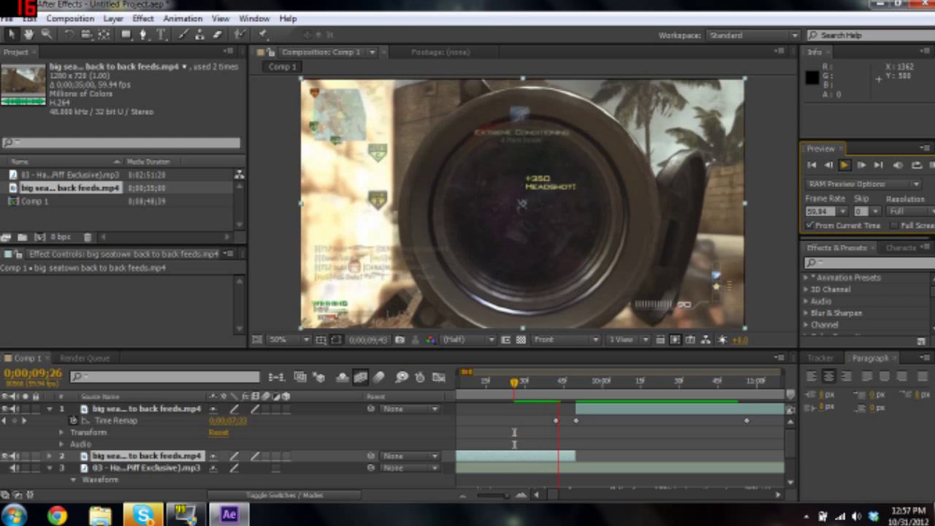
pyautogui.click(831, 166)
pyautogui.click(831, 167)
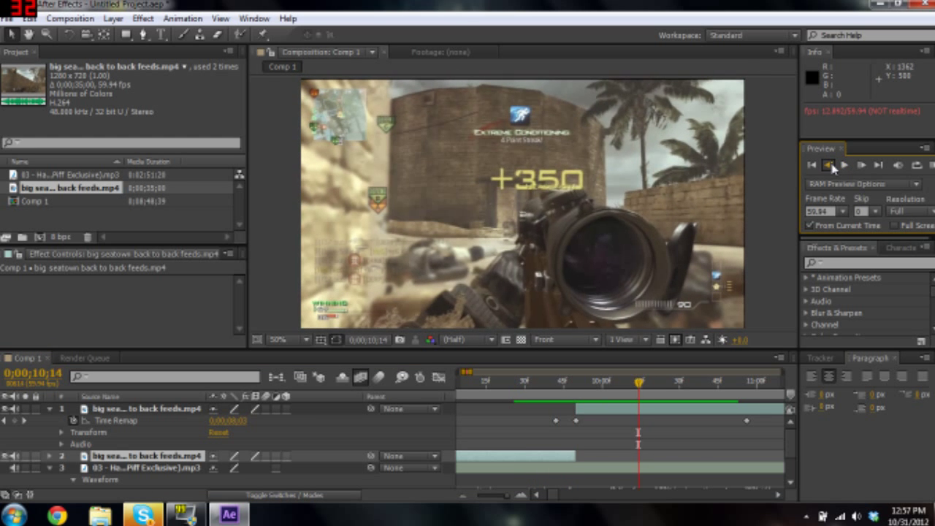
pyautogui.click(829, 165)
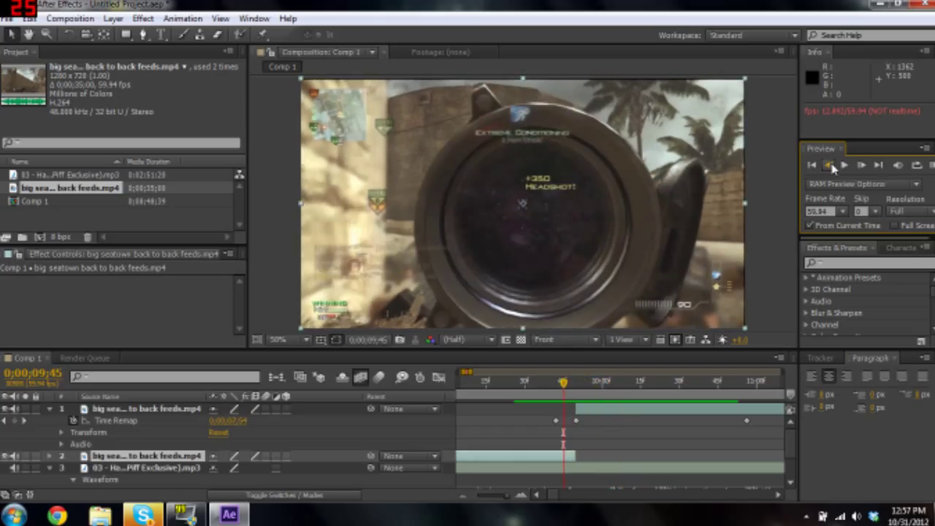
pyautogui.click(861, 166)
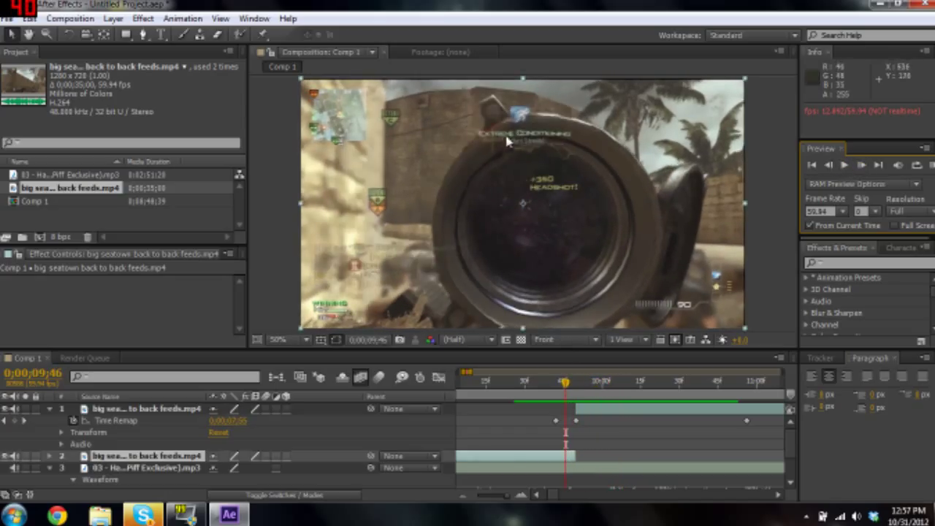
# - Examine the footage frame by frame between 0;00;11;20 and 0;00;11;00 to find where the view cuts back to the scope
pyautogui.press('h')
pyautogui.moveTo(641, 409); pyautogui.dragTo(507, 409)
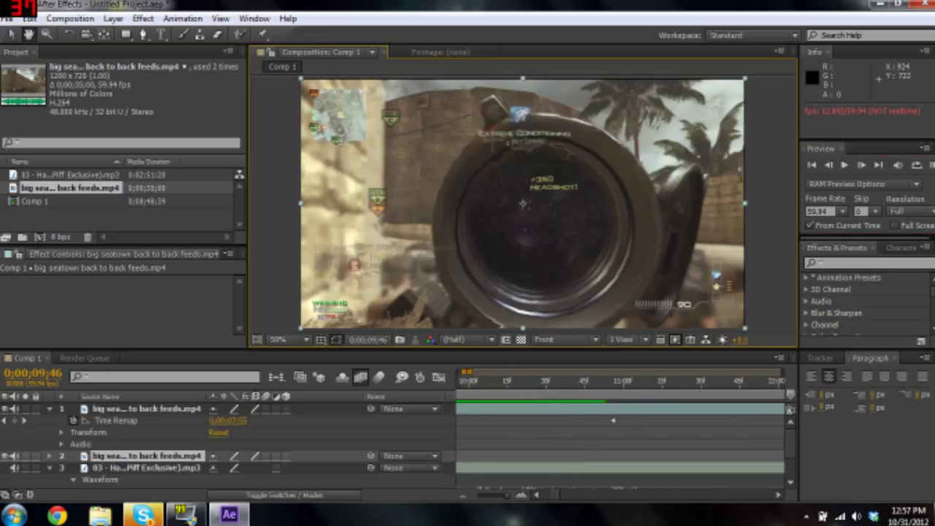
pyautogui.moveTo(614, 420); pyautogui.dragTo(550, 417)
pyautogui.click(615, 391)
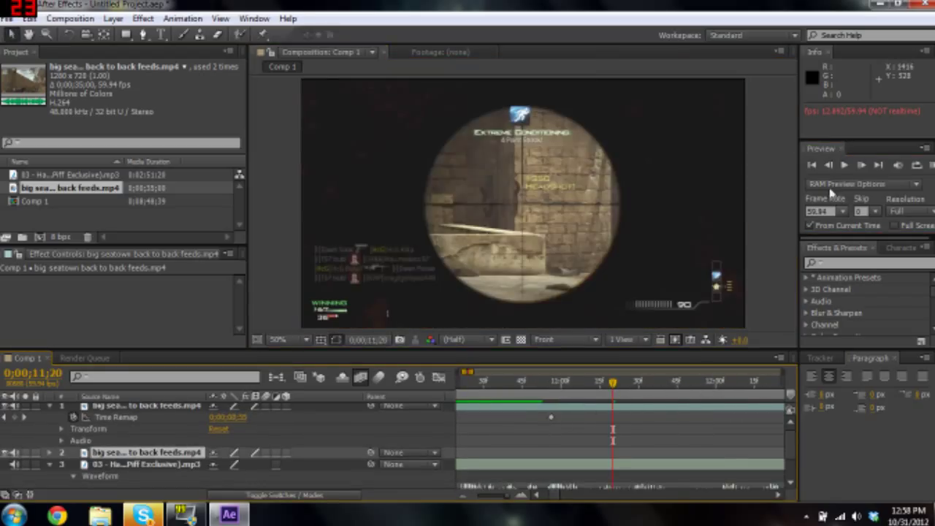
pyautogui.click(830, 166)
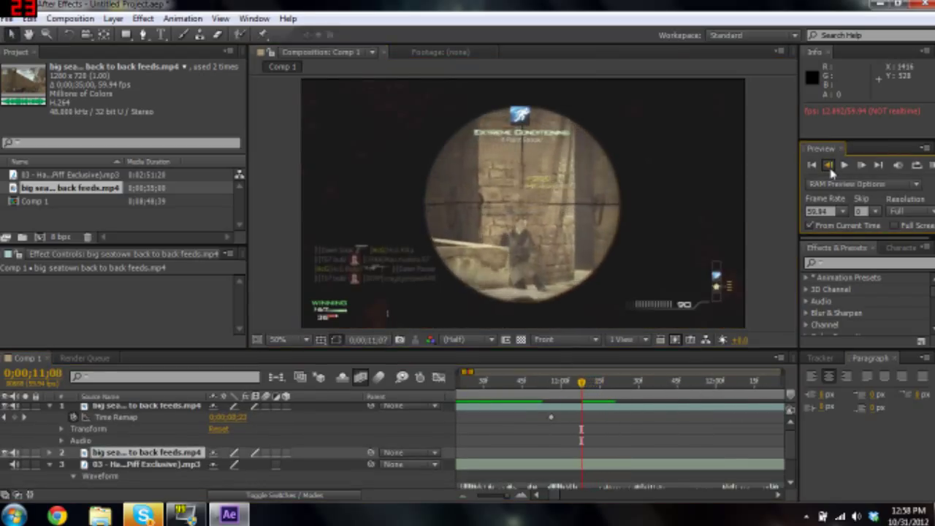
pyautogui.click(830, 165)
pyautogui.click(830, 166)
pyautogui.click(867, 167)
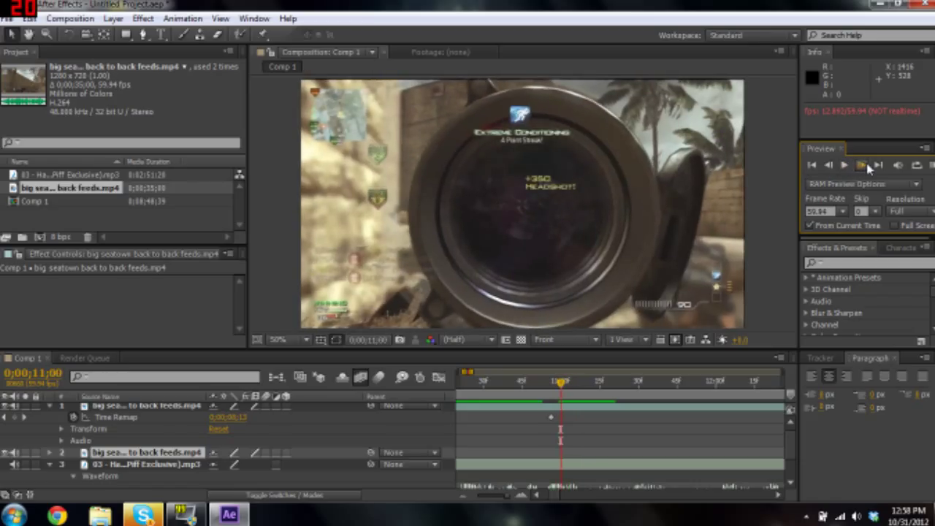
pyautogui.click(867, 167)
pyautogui.click(867, 168)
pyautogui.click(869, 169)
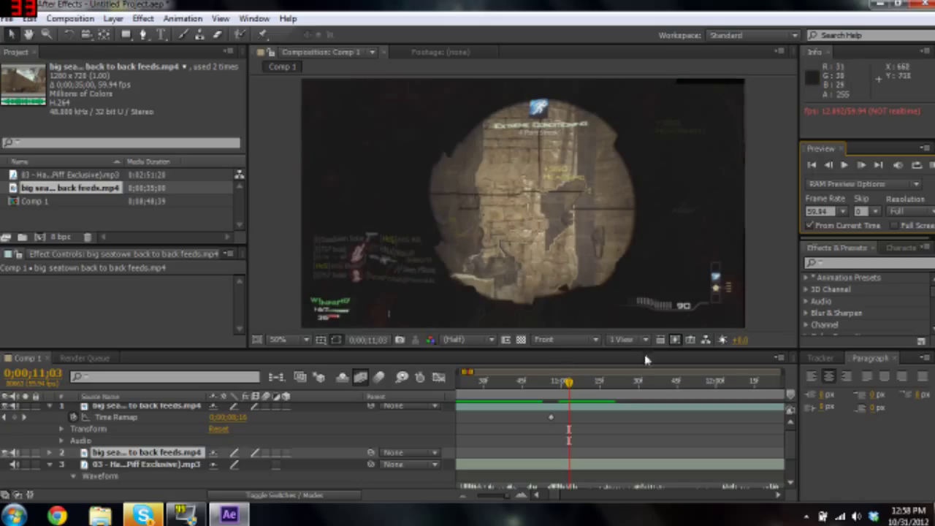
# - Split the later gameplay segment at 0;00;11;04
pyautogui.click(830, 165)
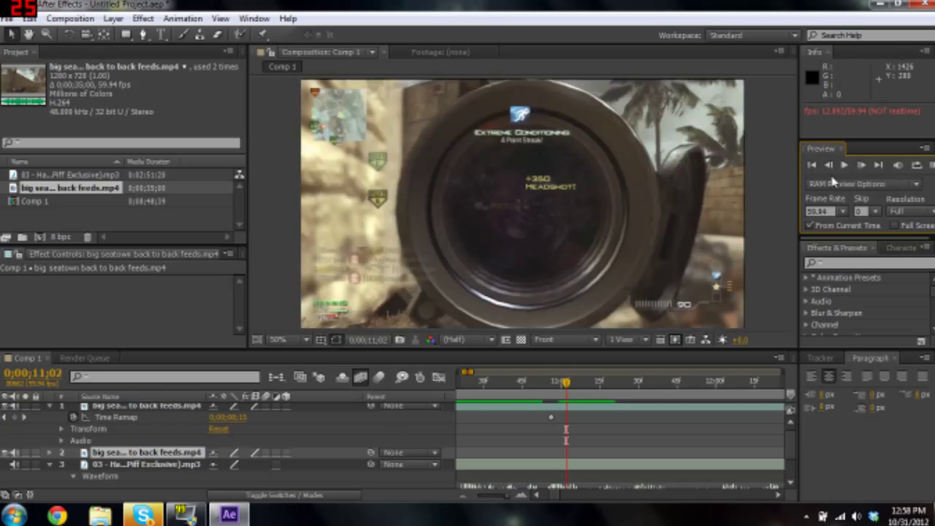
pyautogui.click(861, 165)
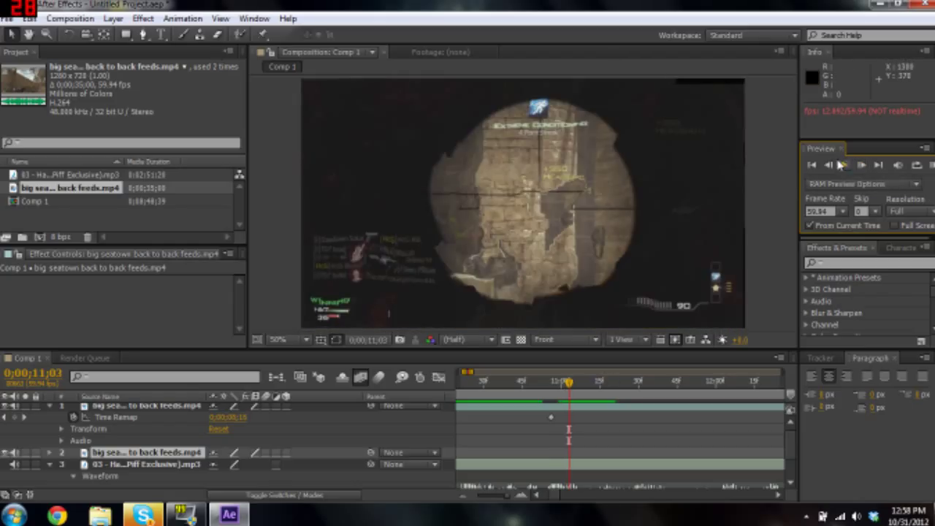
pyautogui.click(861, 165)
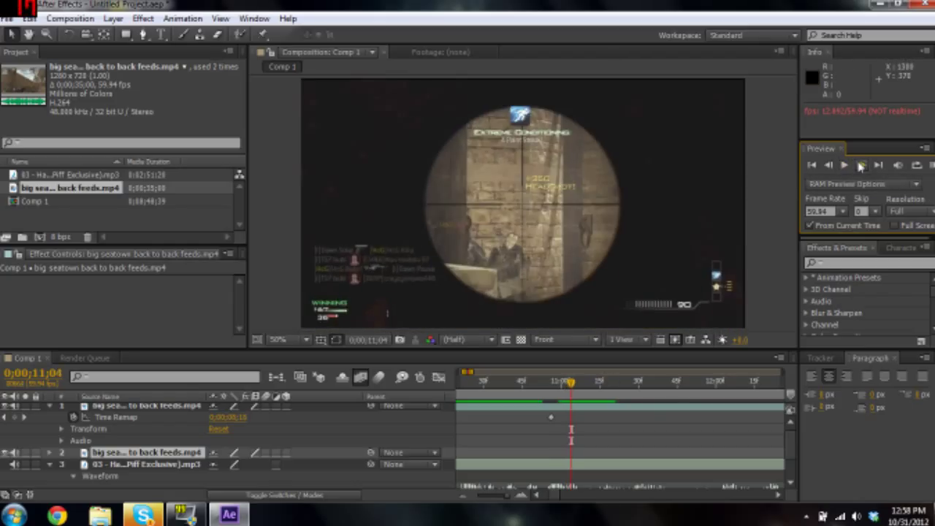
pyautogui.click(463, 495)
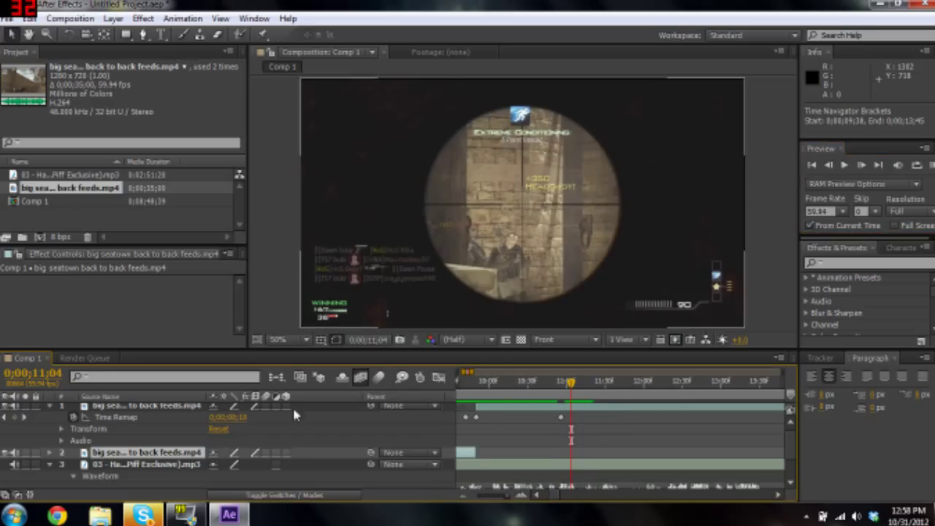
pyautogui.click(519, 406)
pyautogui.hotkey('ctrl', 'shift', 'd')
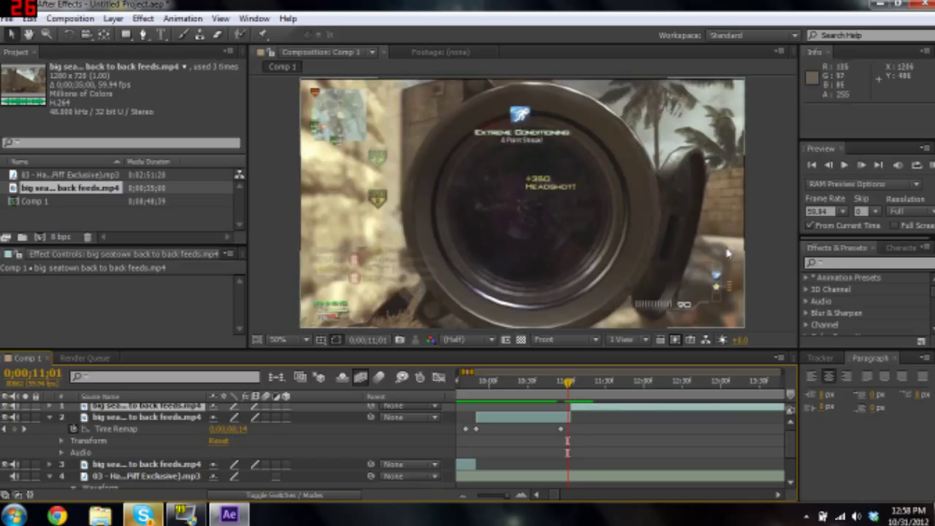
# - Split the middle gameplay segment again at 0;00;11;02, dismissing the save dialog without saving
pyautogui.click(862, 167)
pyautogui.click(862, 165)
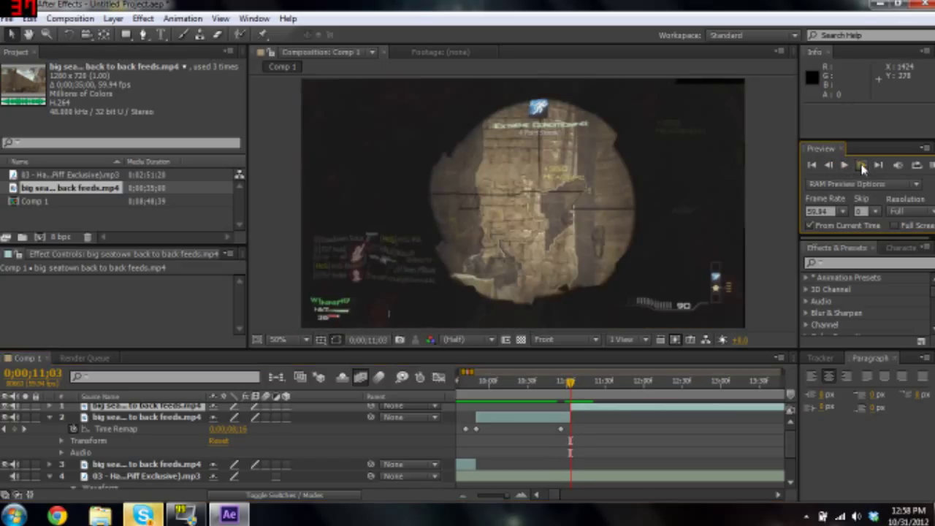
pyautogui.click(829, 166)
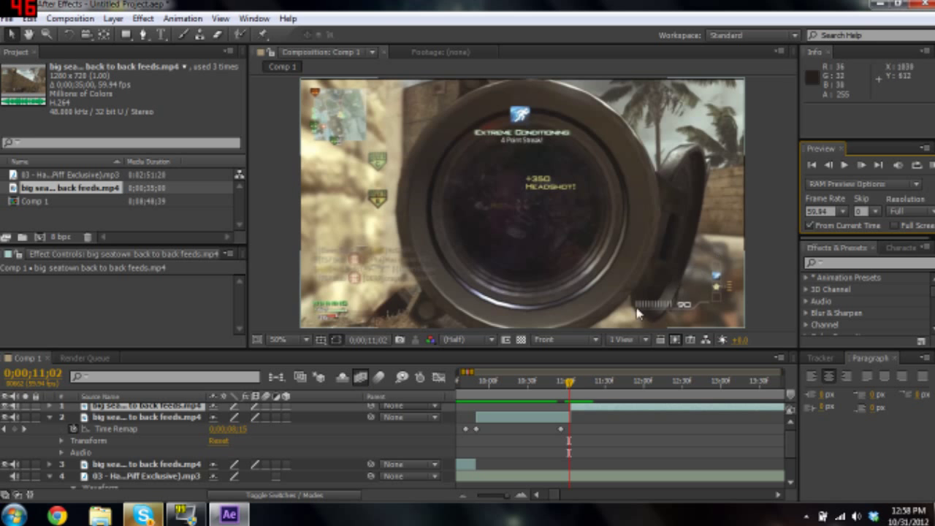
pyautogui.click(521, 494)
pyautogui.hotkey('ctrl', 's')
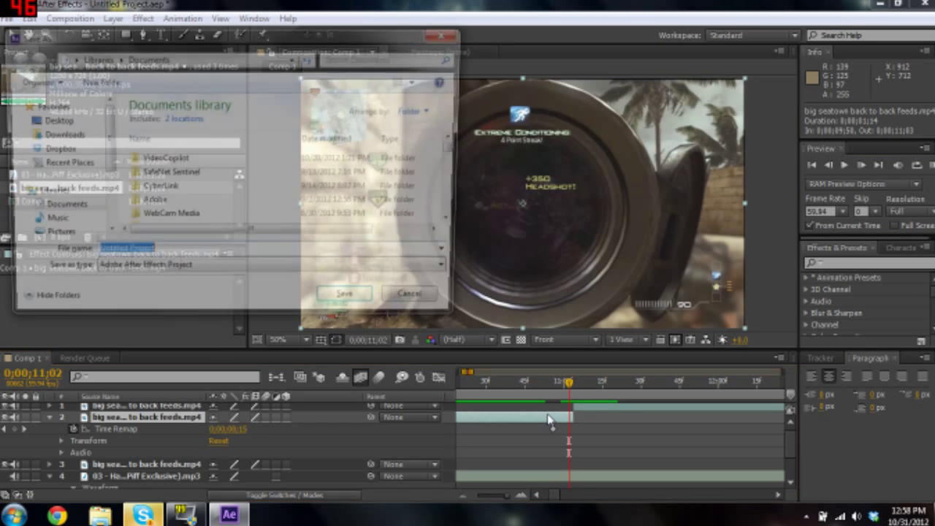
pyautogui.click(446, 32)
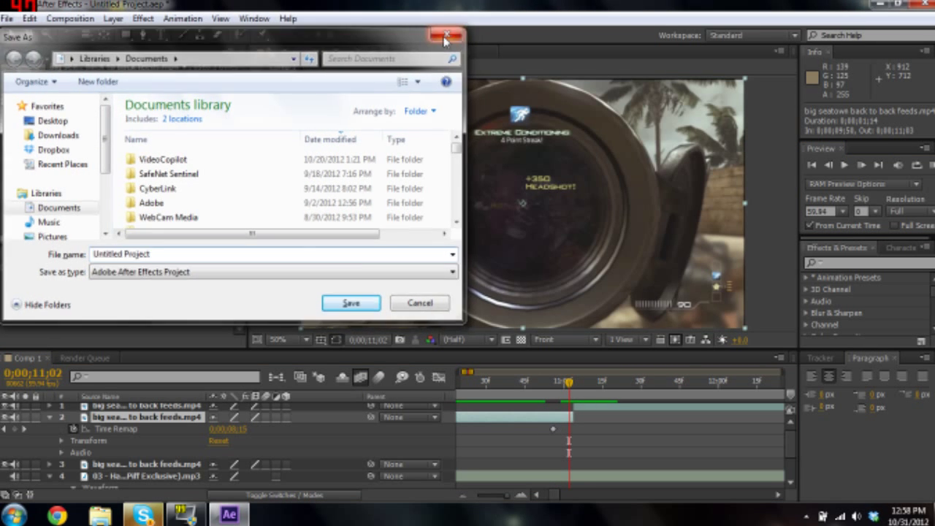
pyautogui.hotkey('ctrl', 'shift', 'd')
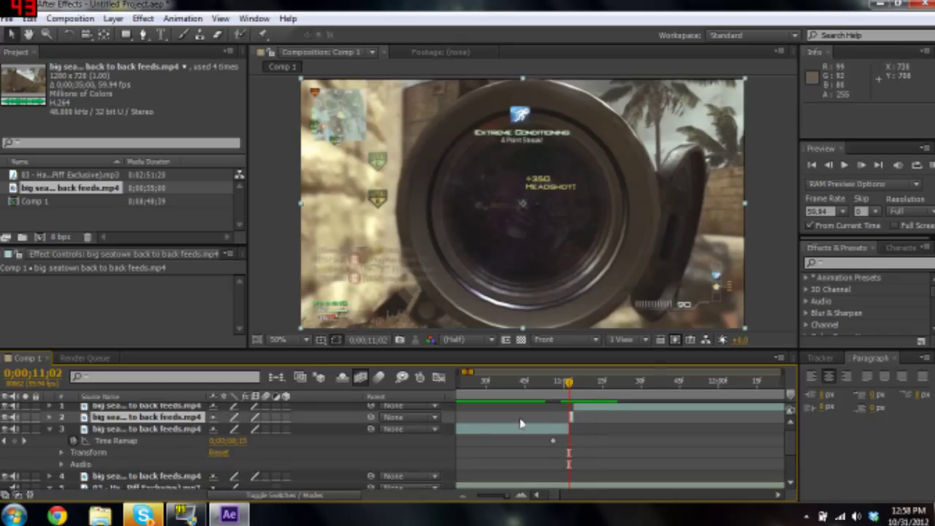
# - Preview the new splits from 0;00;10;51 and step back to the frame at 0;00;11;03
pyautogui.moveTo(565, 382); pyautogui.dragTo(541, 383)
pyautogui.click(846, 165)
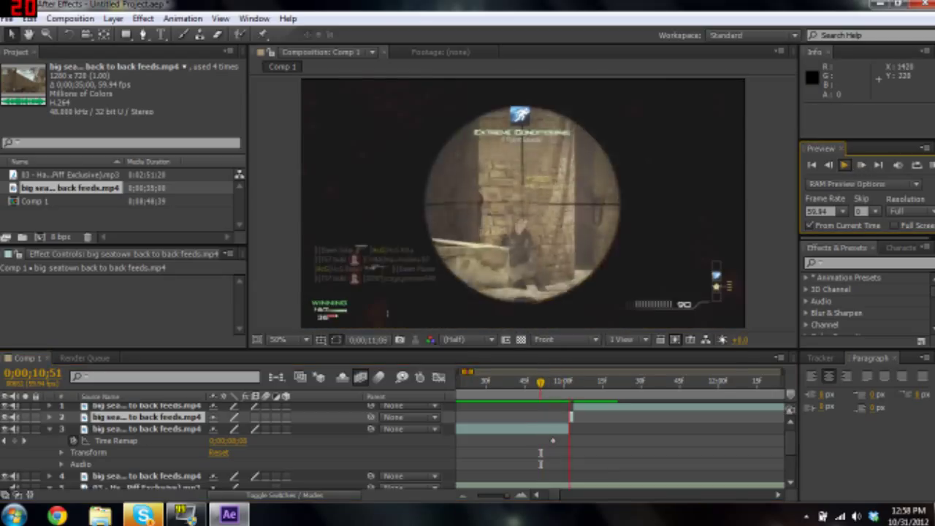
pyautogui.click(828, 165)
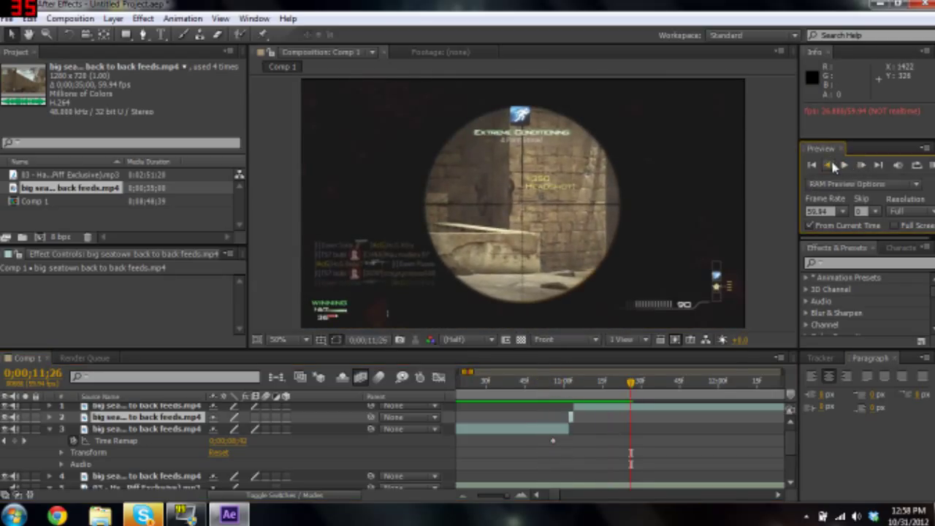
pyautogui.click(832, 164)
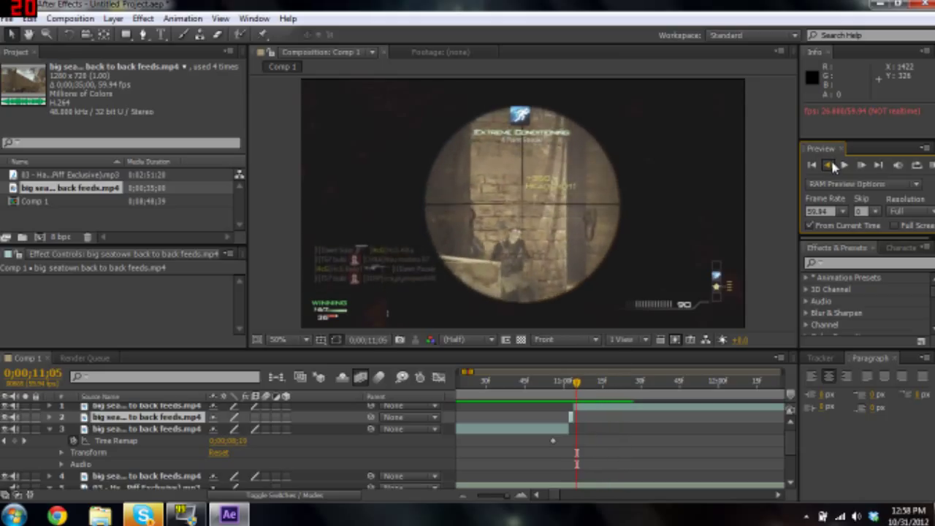
pyautogui.click(832, 164)
pyautogui.click(832, 163)
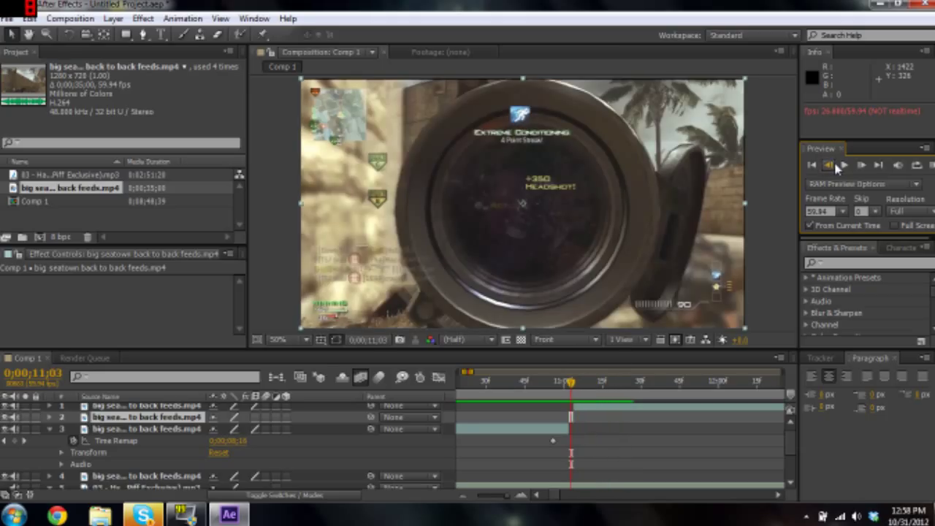
# - Examine the footage frame by frame around the split at 0;00;11;03, ending at 0;00;11;08
pyautogui.click(836, 166)
pyautogui.click(832, 166)
pyautogui.click(859, 168)
pyautogui.click(859, 167)
pyautogui.click(858, 168)
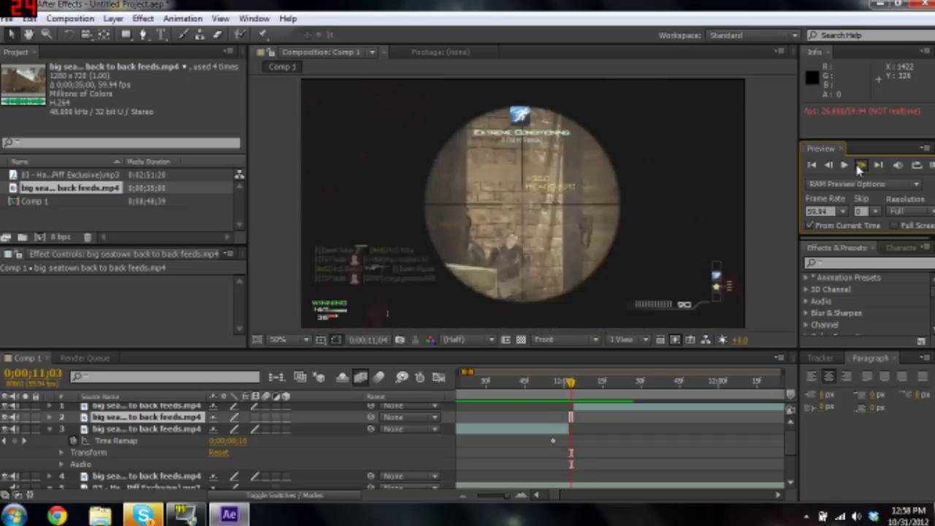
pyautogui.click(861, 165)
pyautogui.click(861, 165)
pyautogui.click(861, 166)
pyautogui.click(861, 166)
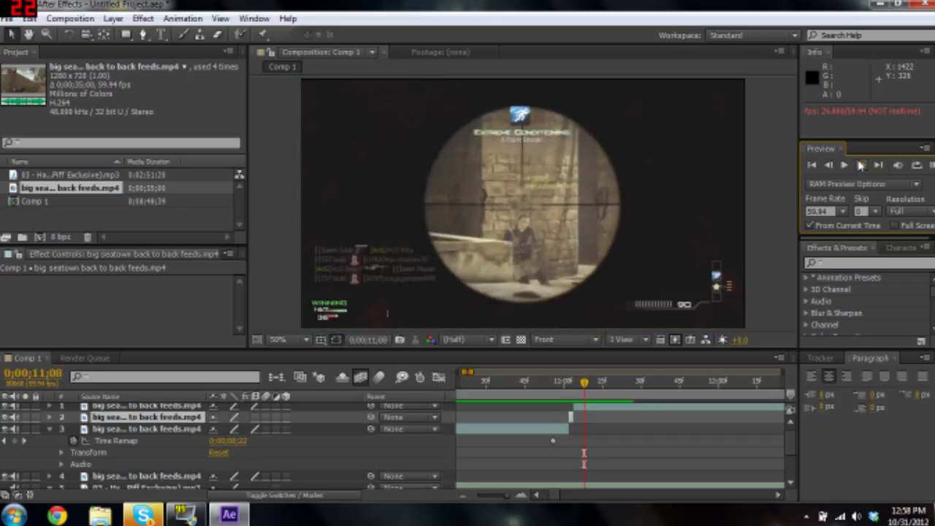
# - Collapse the properties of the third gameplay layer to see all the segments and the audio waveform together
pyautogui.click(460, 497)
pyautogui.click(460, 497)
pyautogui.click(460, 497)
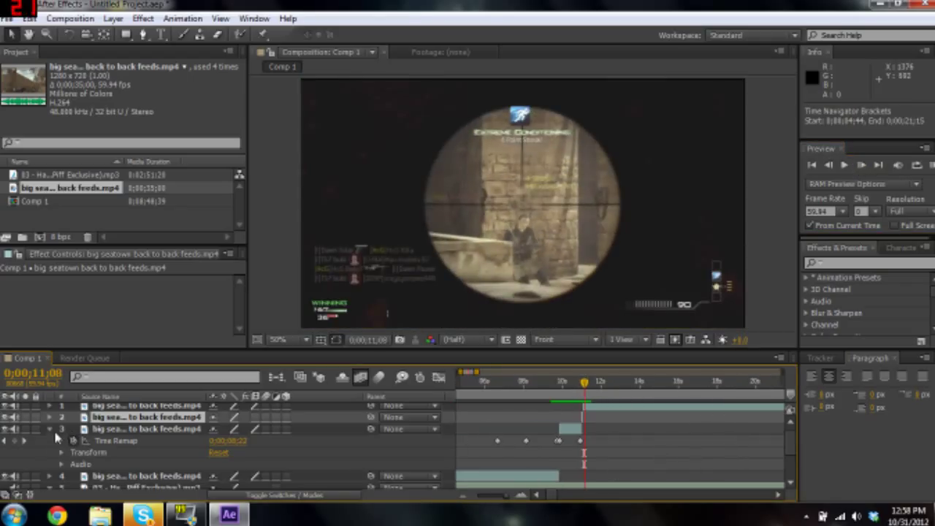
pyautogui.click(50, 429)
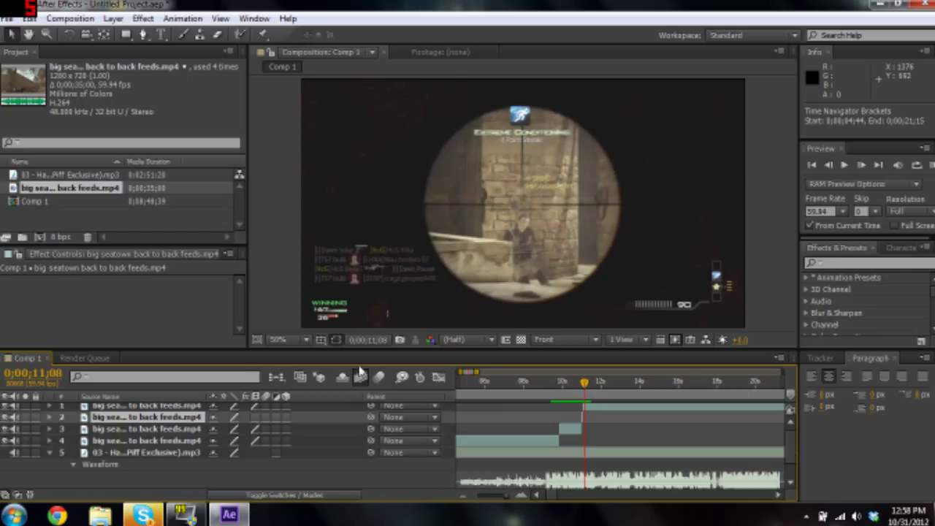
# - Select the last gameplay segment and preview it from 0;00;12;19
pyautogui.click(595, 390)
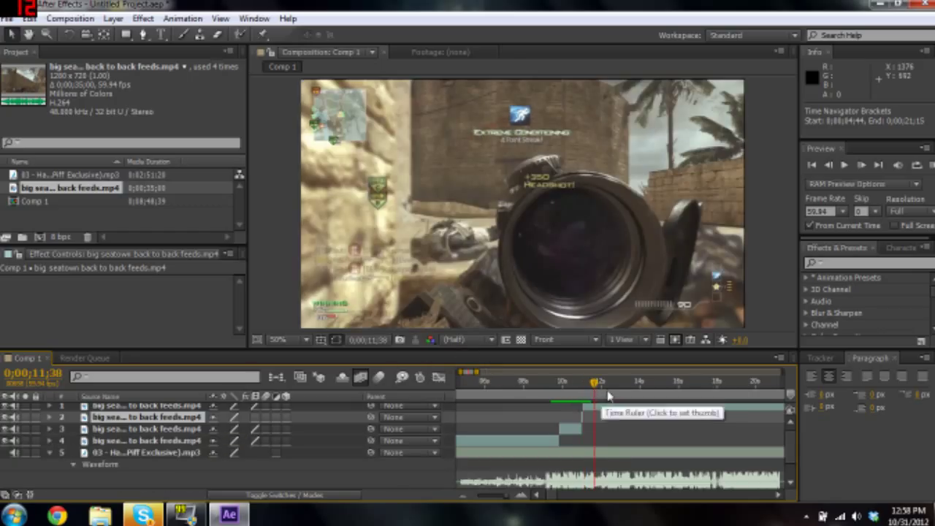
pyautogui.click(607, 389)
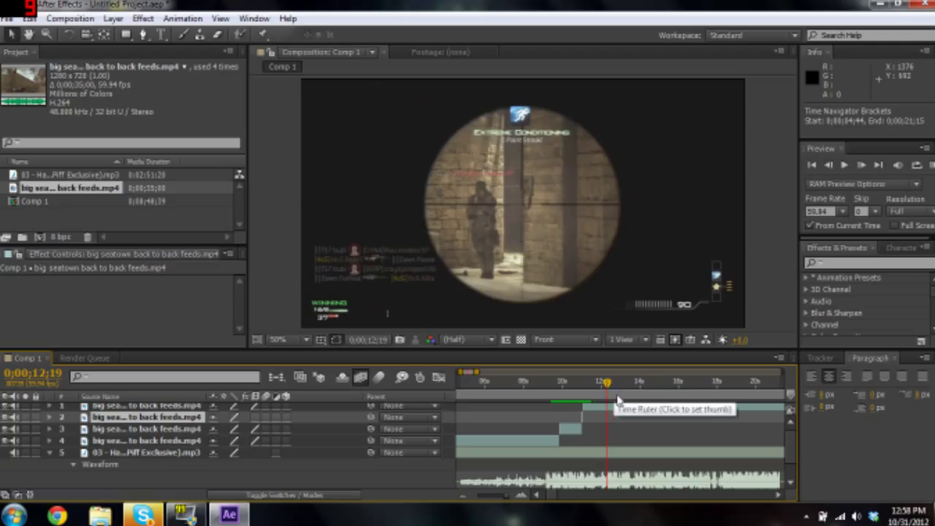
pyautogui.click(618, 411)
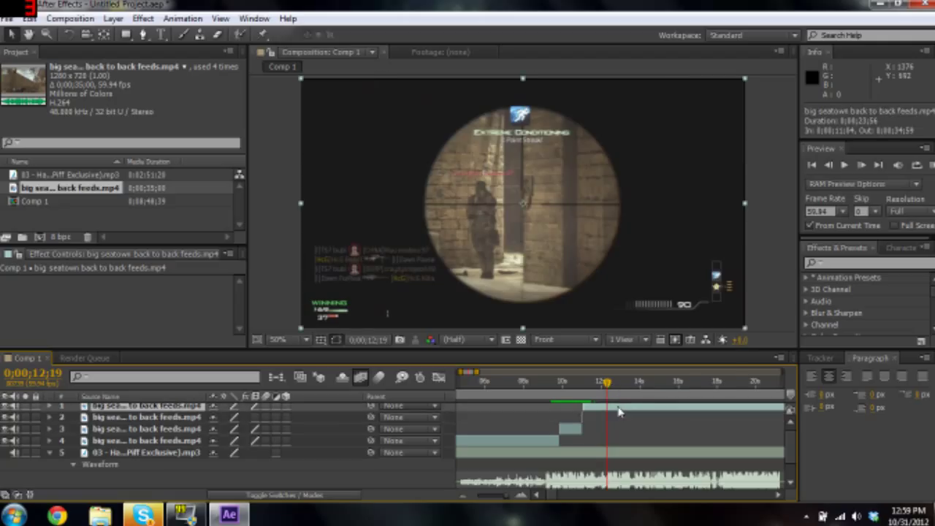
pyautogui.press('space')
pyautogui.moveTo(619, 411); pyautogui.dragTo(606, 415)
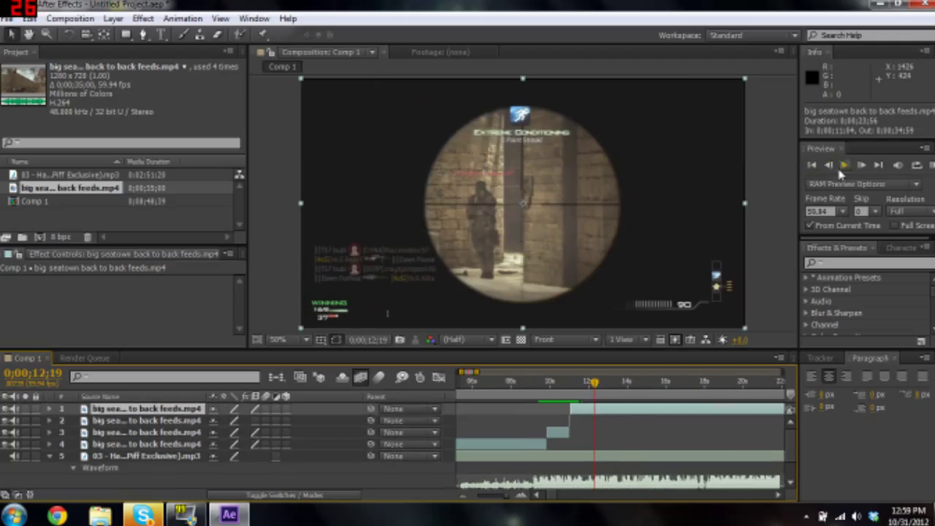
pyautogui.click(845, 165)
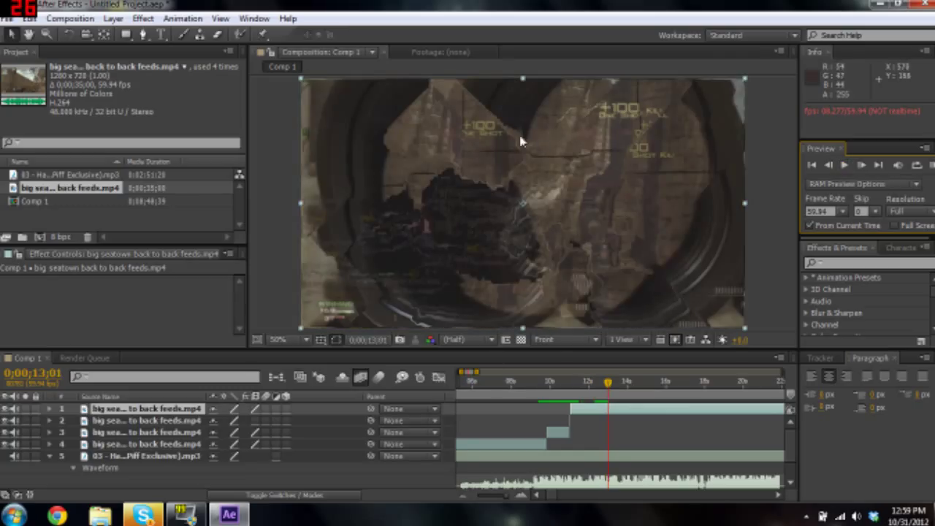
# - Compare the last segment's frame at 0;00;13;01 with frame blending off, Frame Mix and Pixel Motion
pyautogui.click(255, 412)
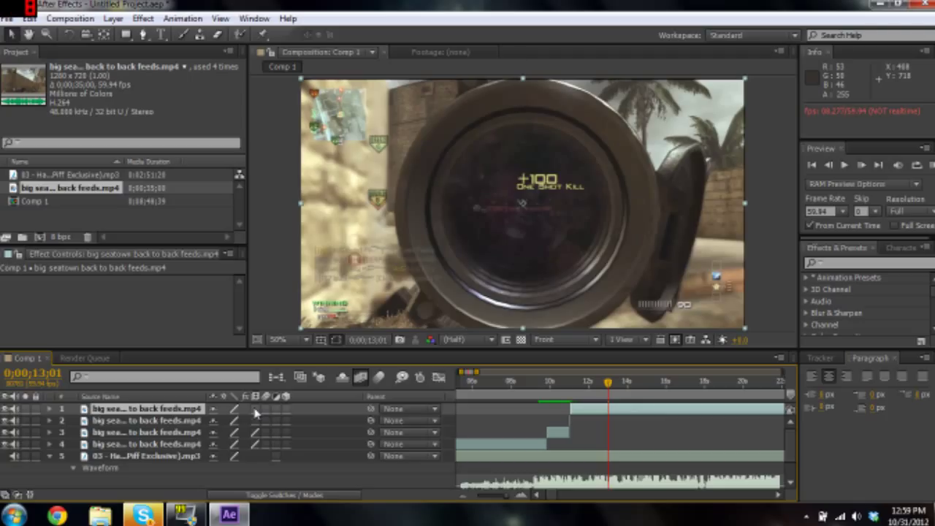
pyautogui.click(255, 412)
pyautogui.click(255, 412)
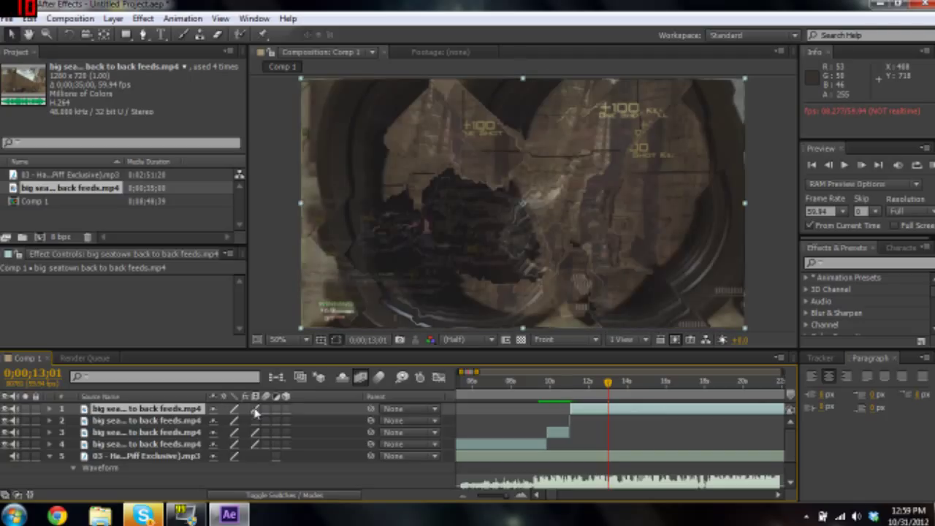
pyautogui.click(255, 412)
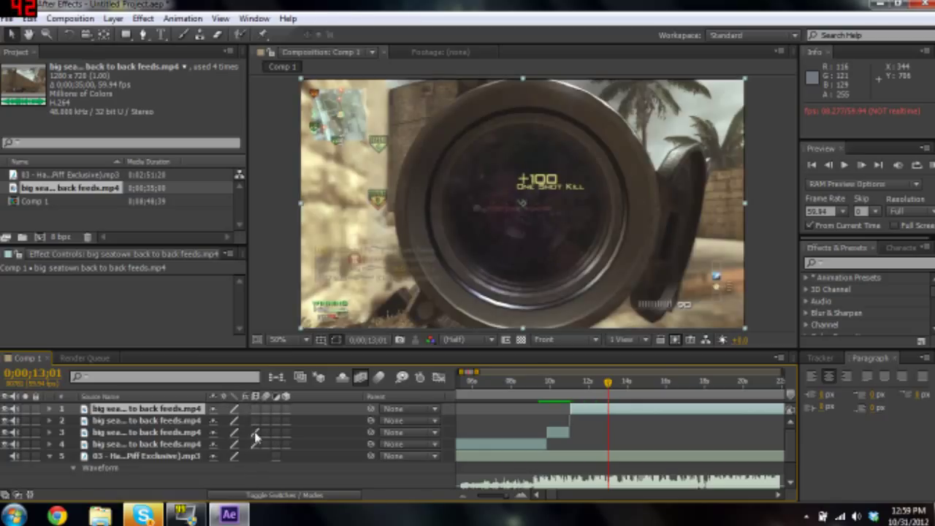
pyautogui.click(255, 444)
pyautogui.click(255, 411)
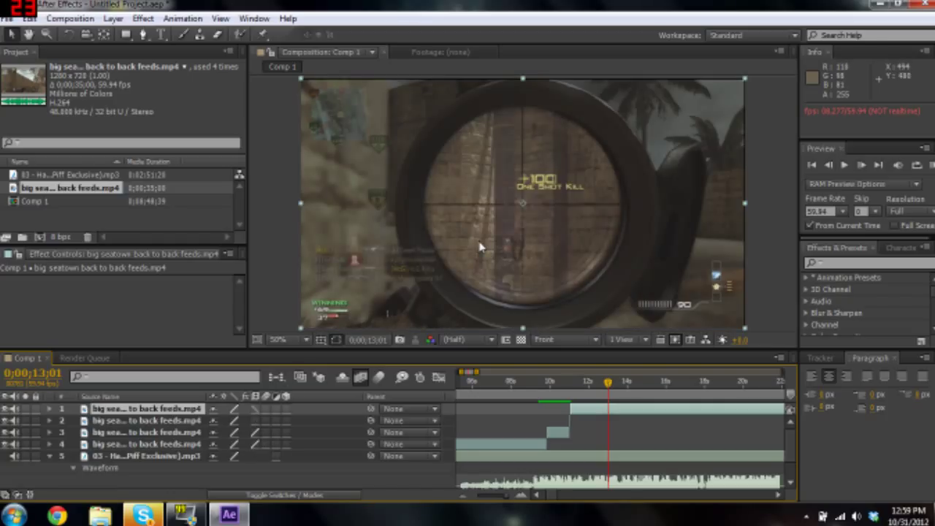
pyautogui.click(255, 410)
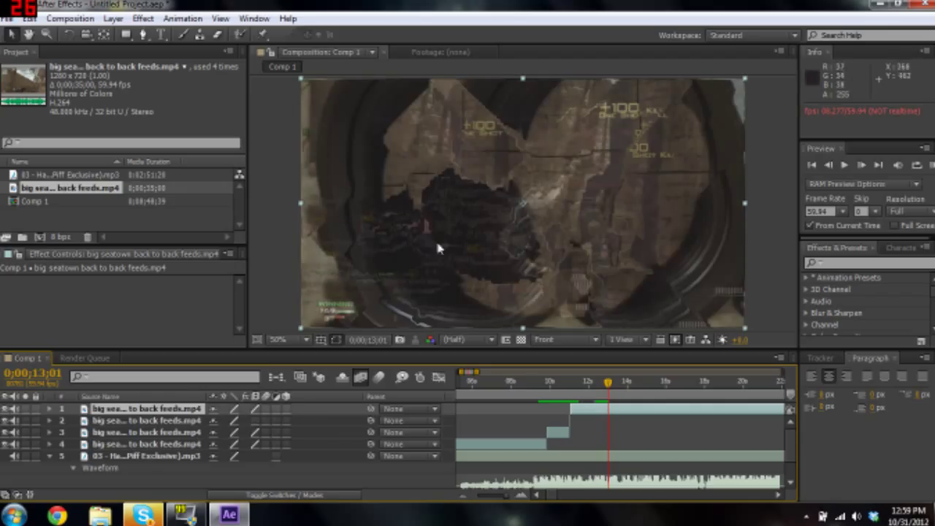
# - Try Frame Mix blending on the last gameplay segment and preview it from 0;00;13;01
pyautogui.click(256, 411)
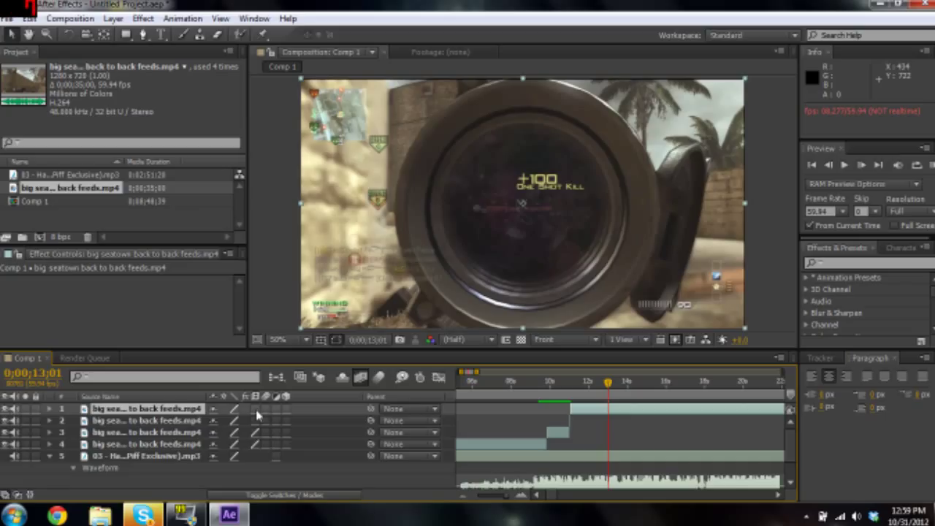
pyautogui.click(256, 411)
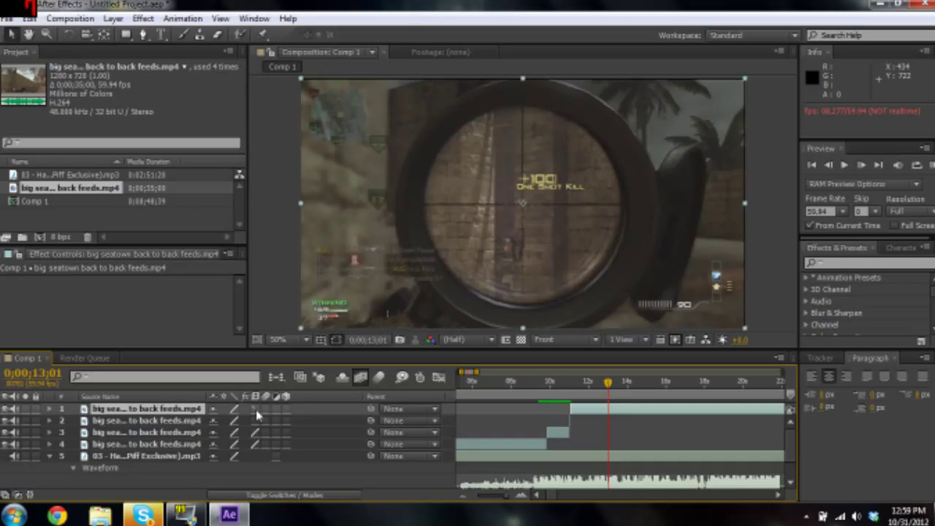
pyautogui.click(844, 164)
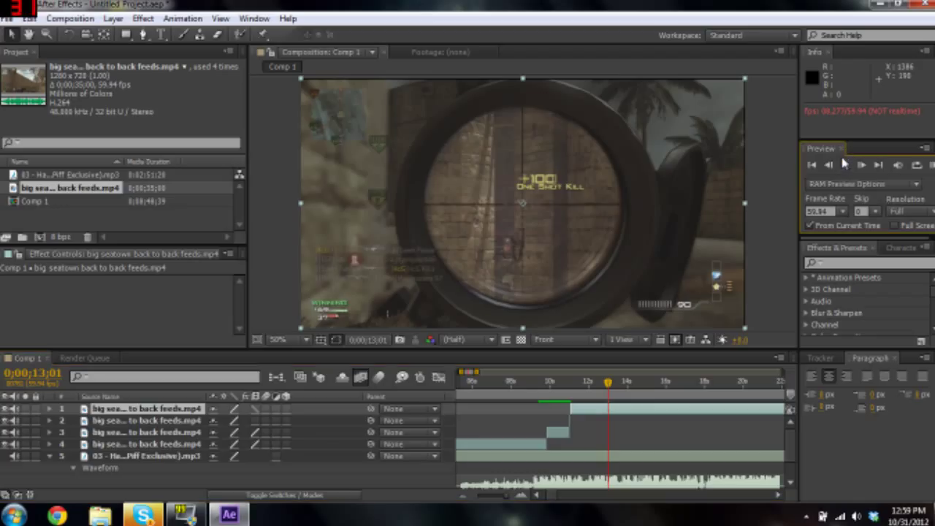
pyautogui.click(844, 163)
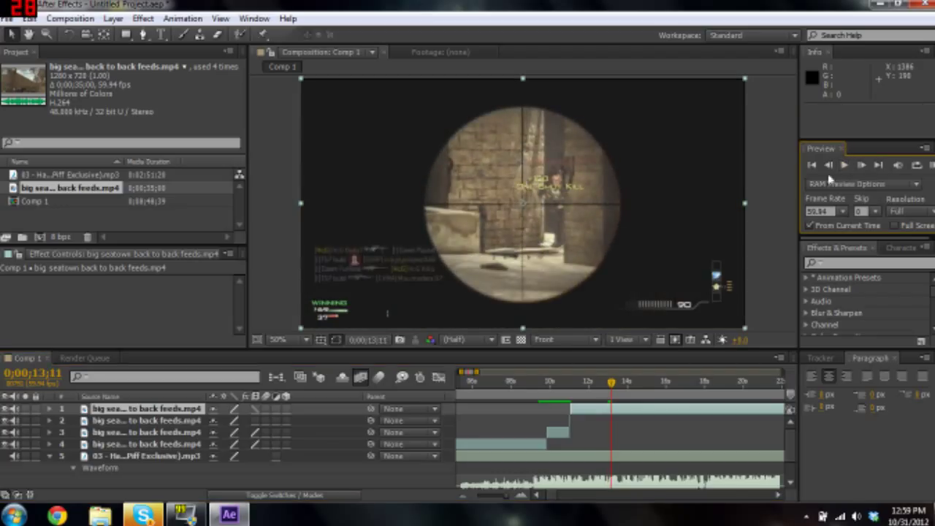
# - Set the last gameplay segment's frame blending to Pixel Motion and preview it from 0;00;13;11
pyautogui.click(255, 410)
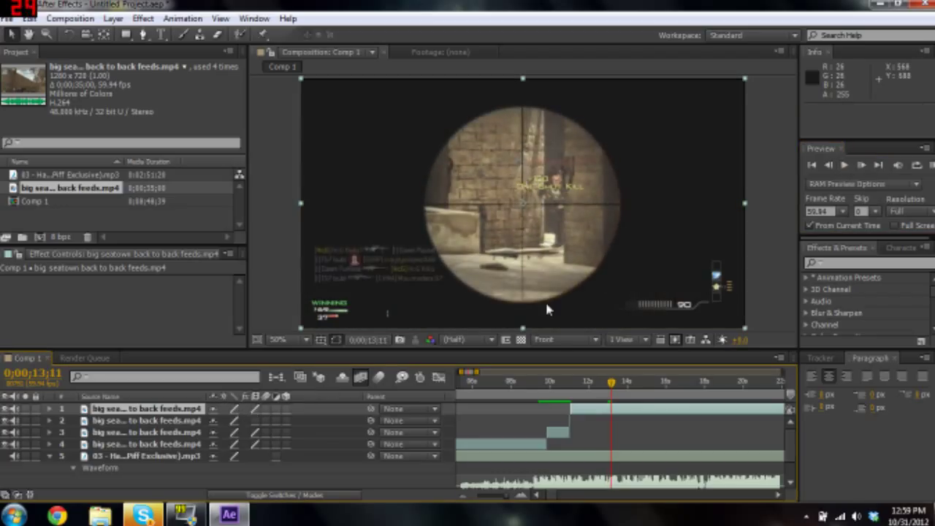
pyautogui.click(844, 165)
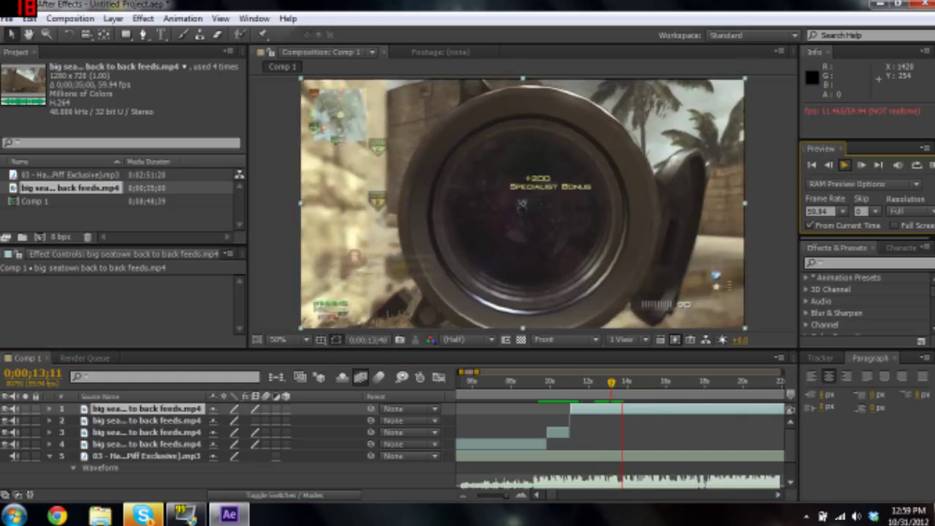
pyautogui.click(828, 168)
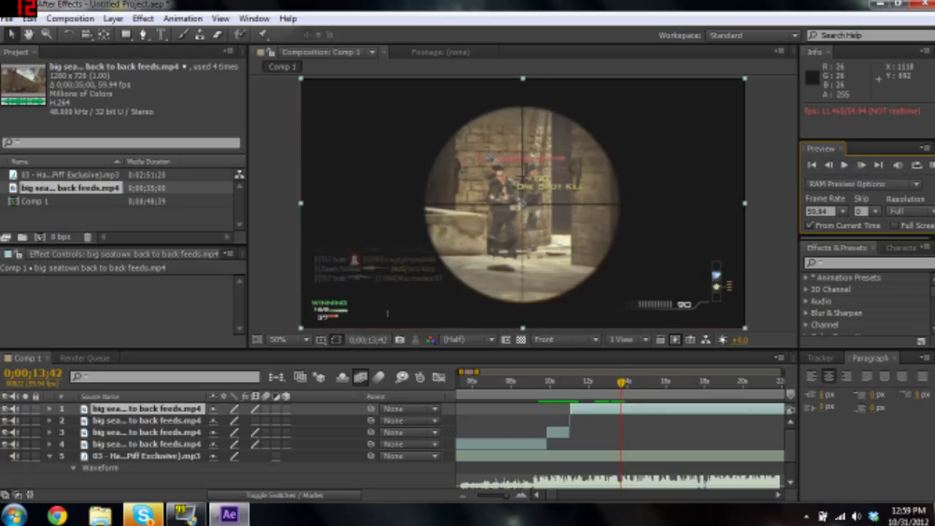
# - Adjust the timeline zoom to show the full length of the last gameplay segment
pyautogui.moveTo(500, 497); pyautogui.dragTo(499, 498)
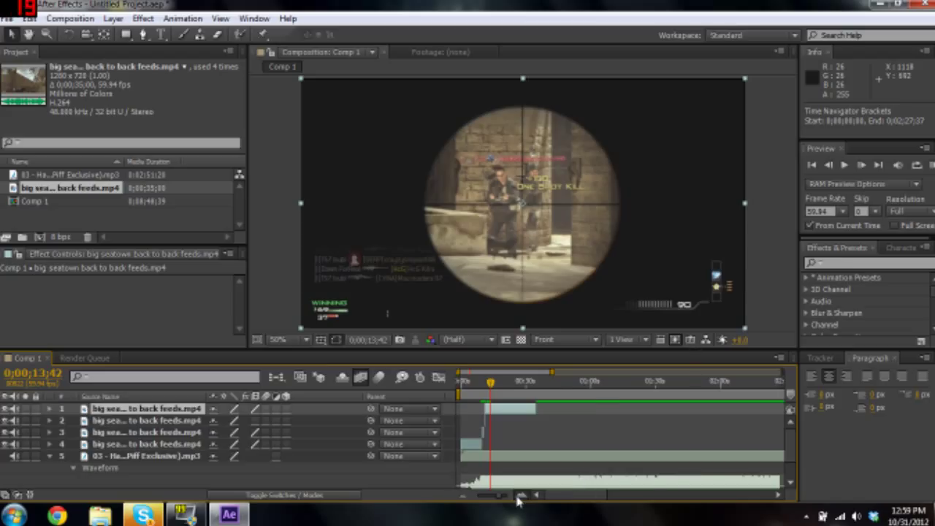
pyautogui.click(519, 497)
pyautogui.click(519, 496)
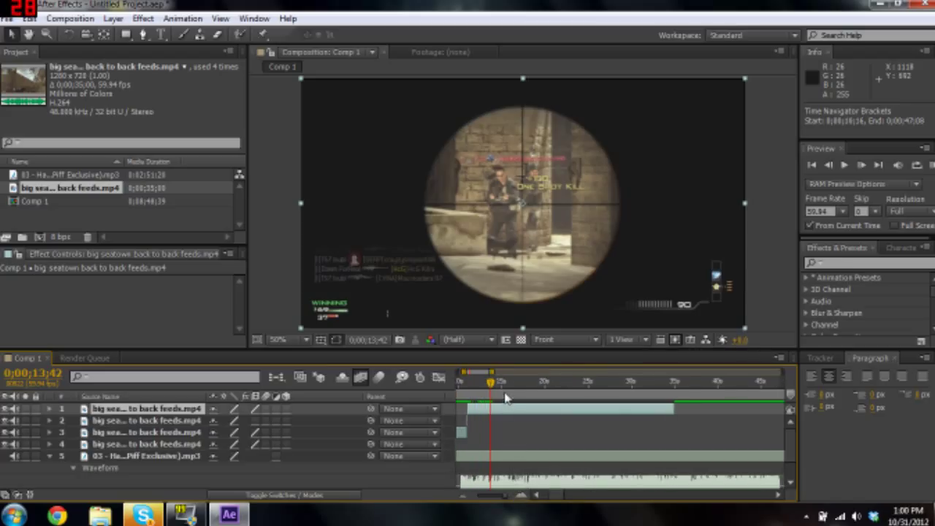